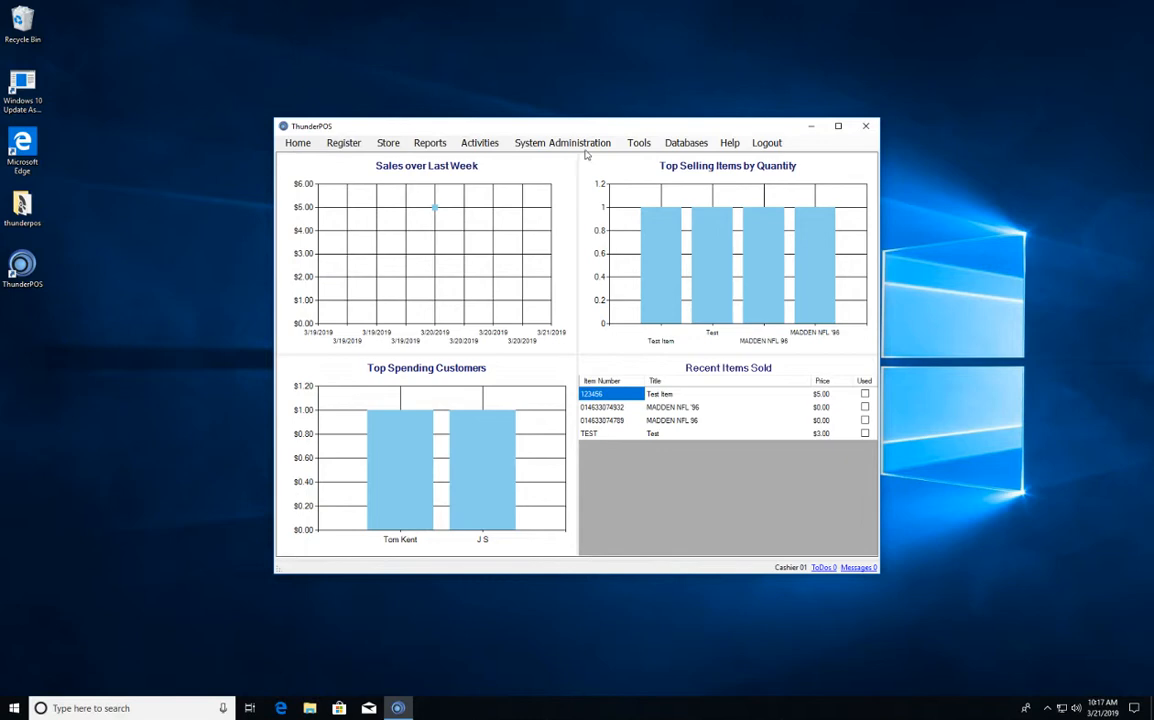
- Open the Register Designer and load the saved LowerResolutionDarkTheme template
click(562, 143)
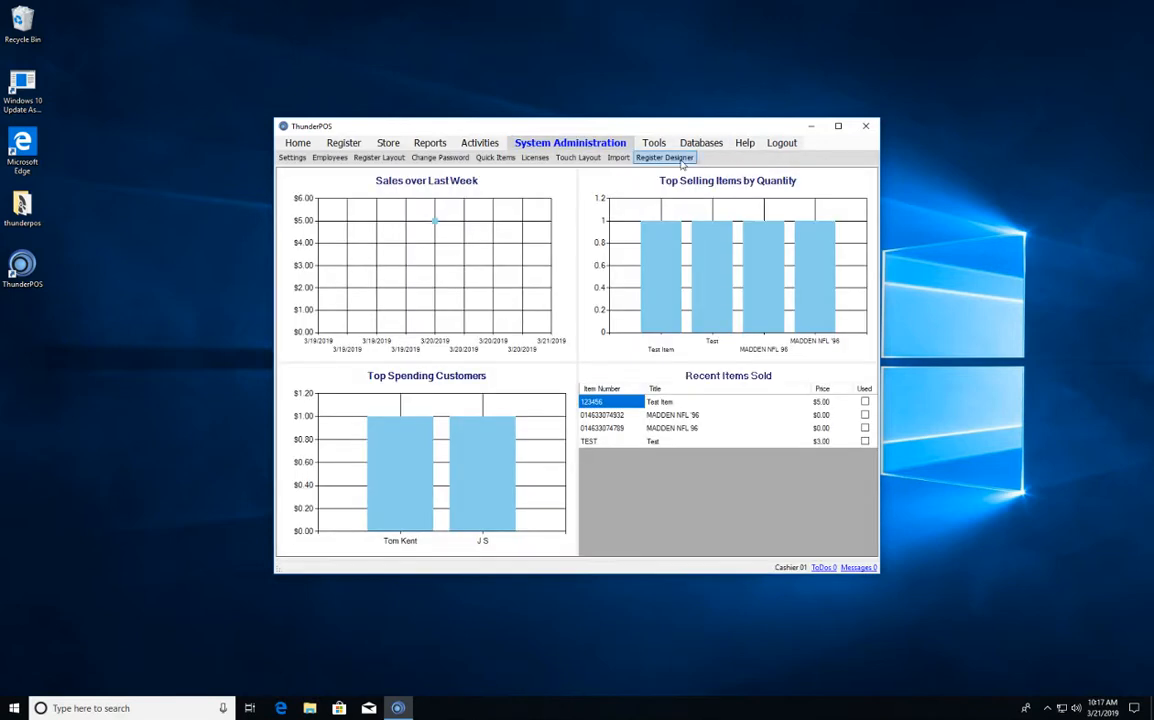
click(664, 157)
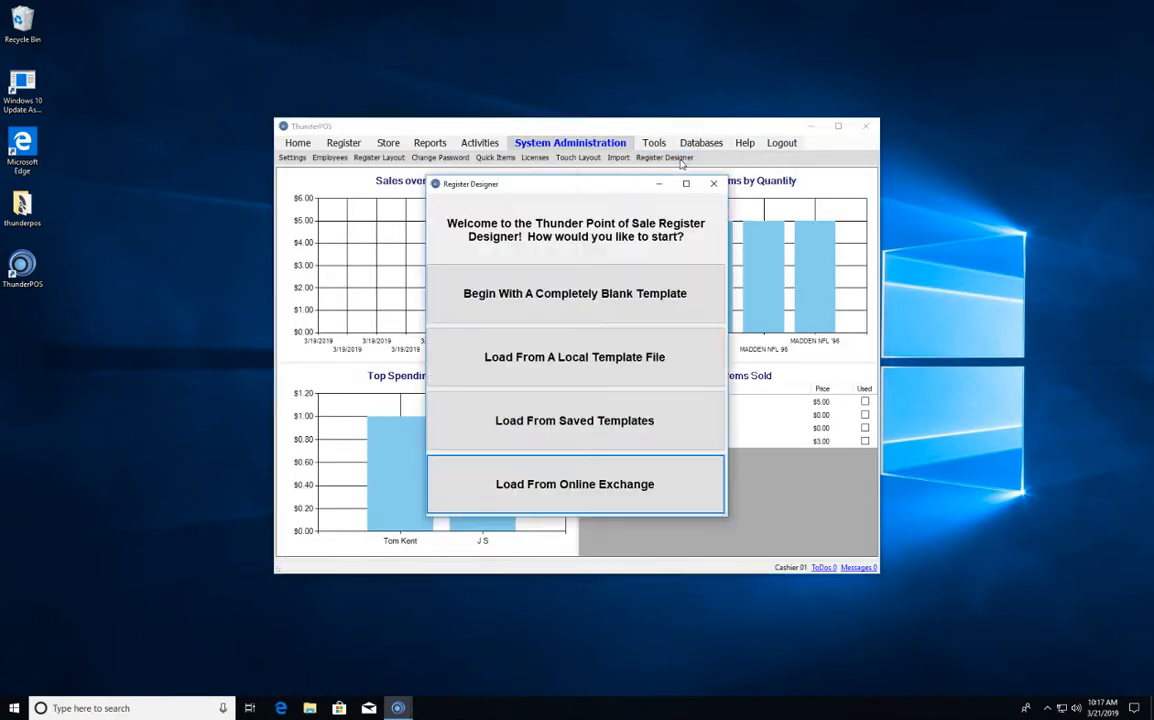
click(592, 421)
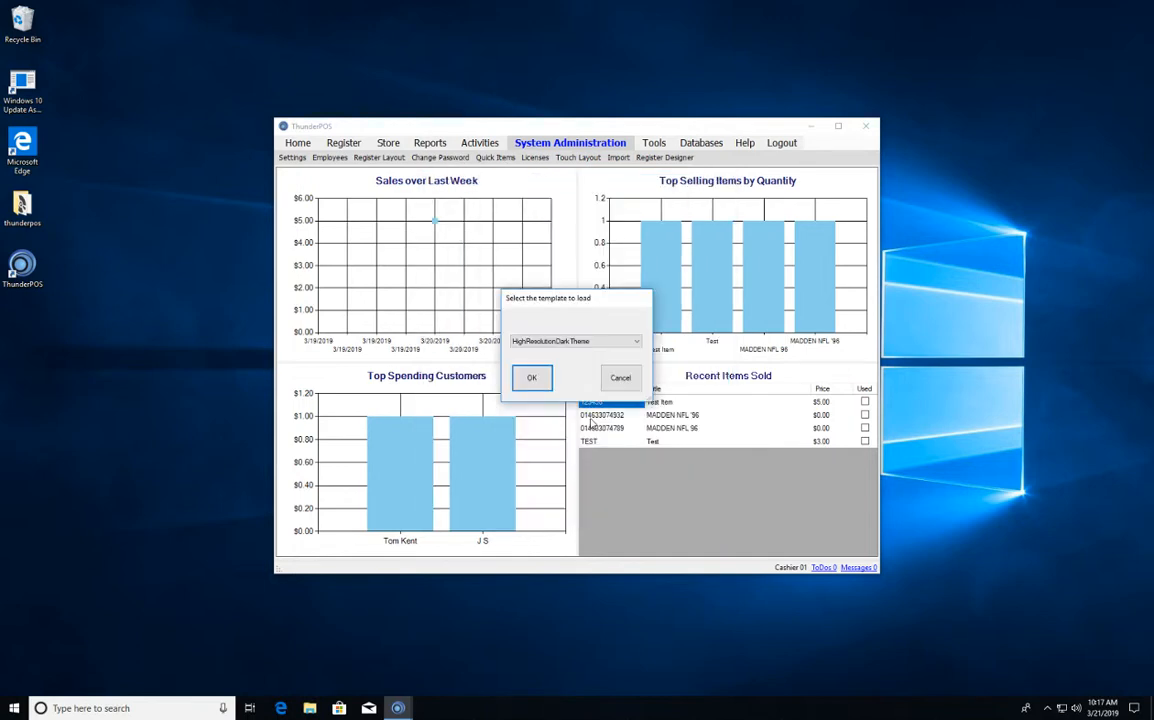
click(577, 341)
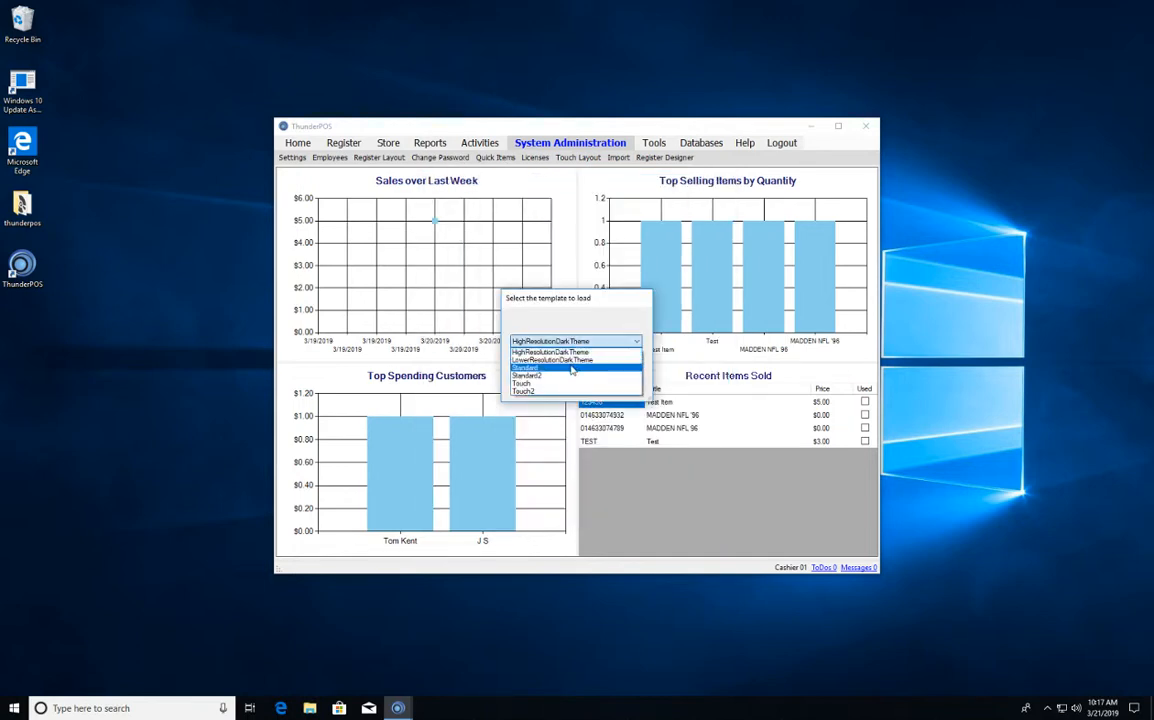
click(576, 361)
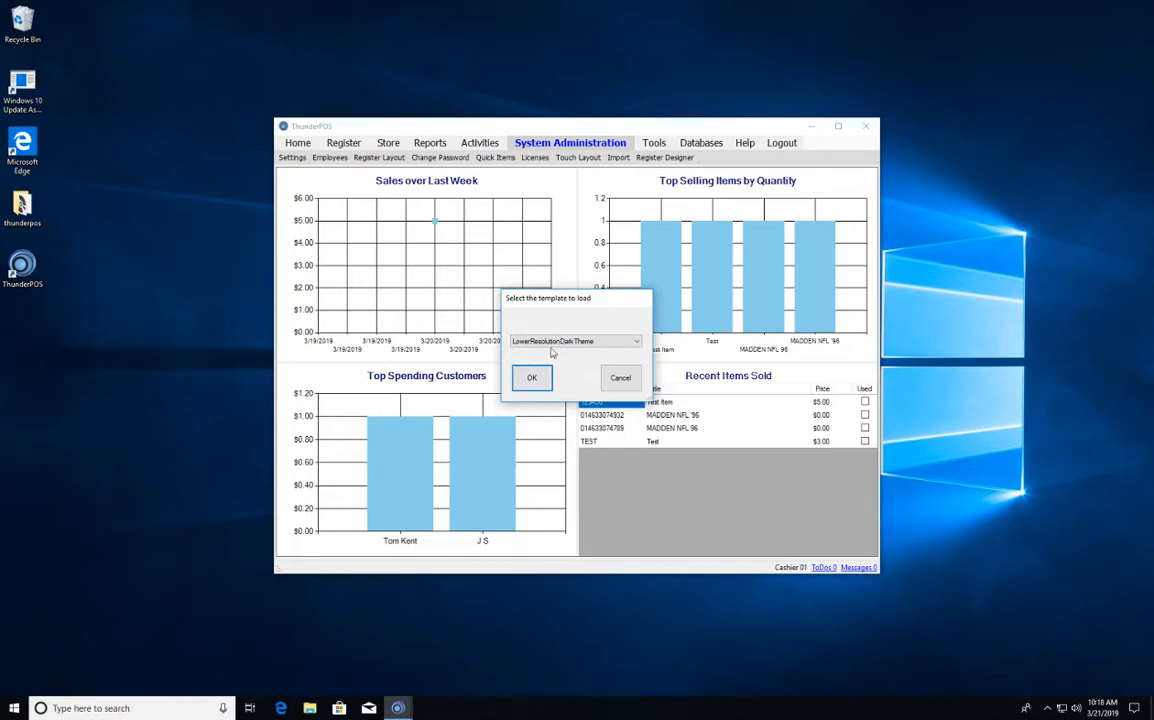
click(545, 386)
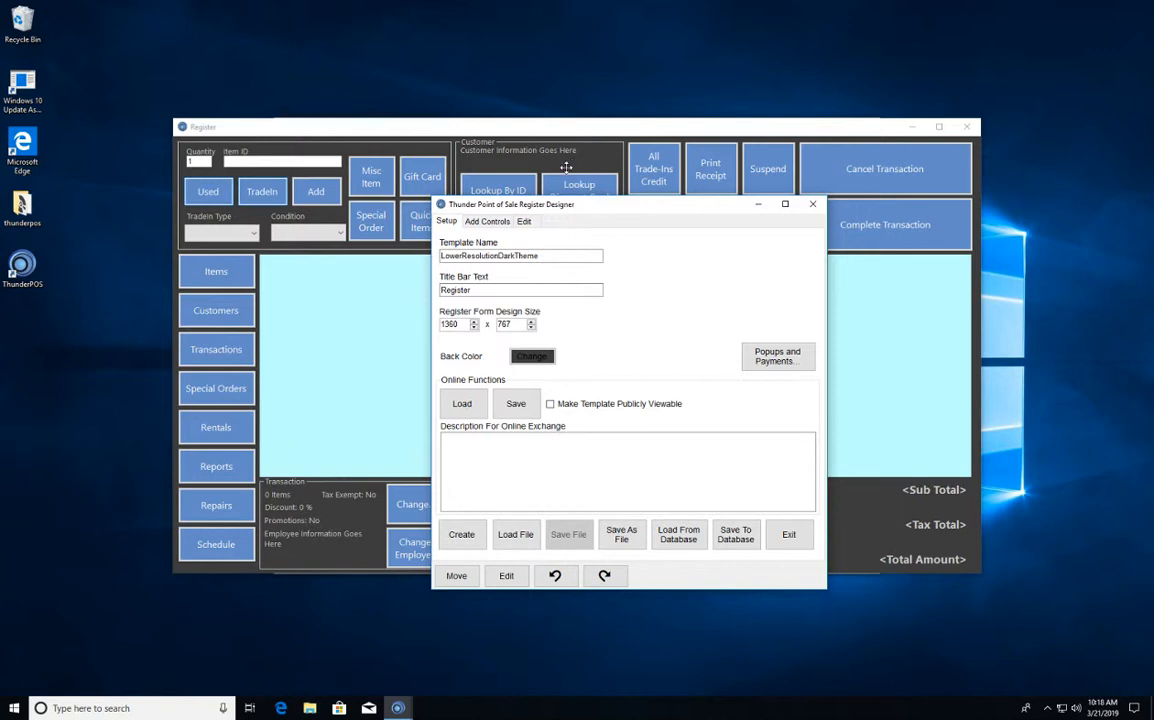
- Load the LowerResolutionColorGroups template from the User Designs in the online exchange
click(463, 407)
click(245, 499)
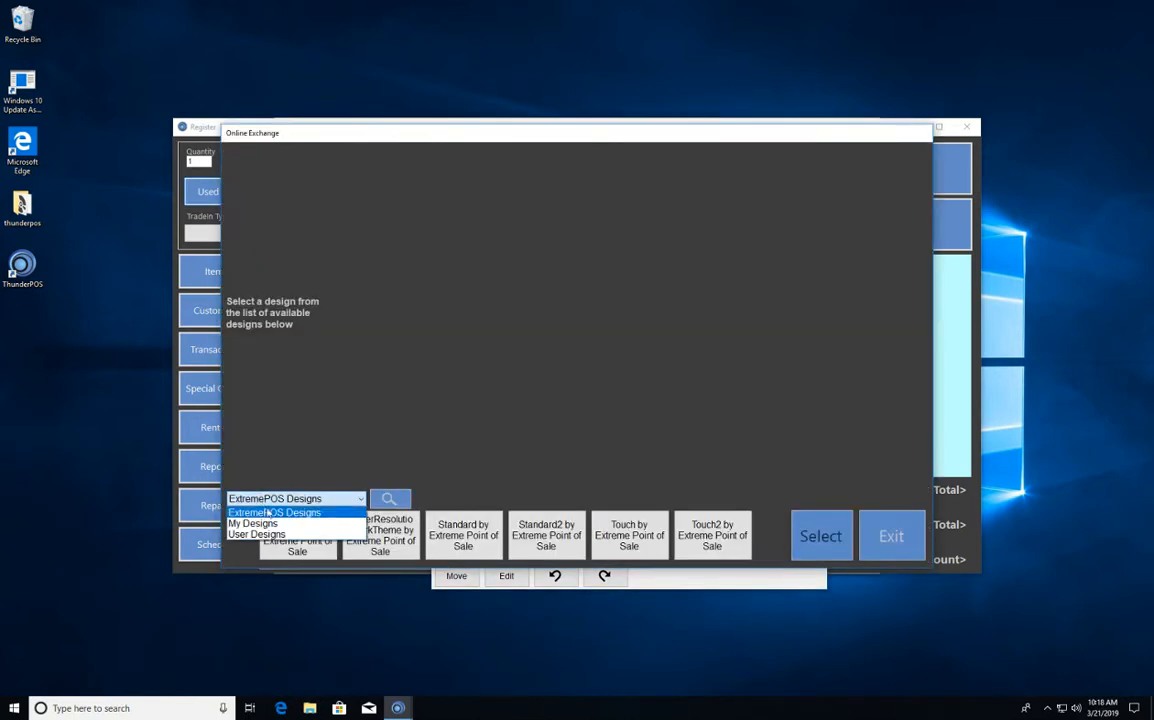
click(282, 536)
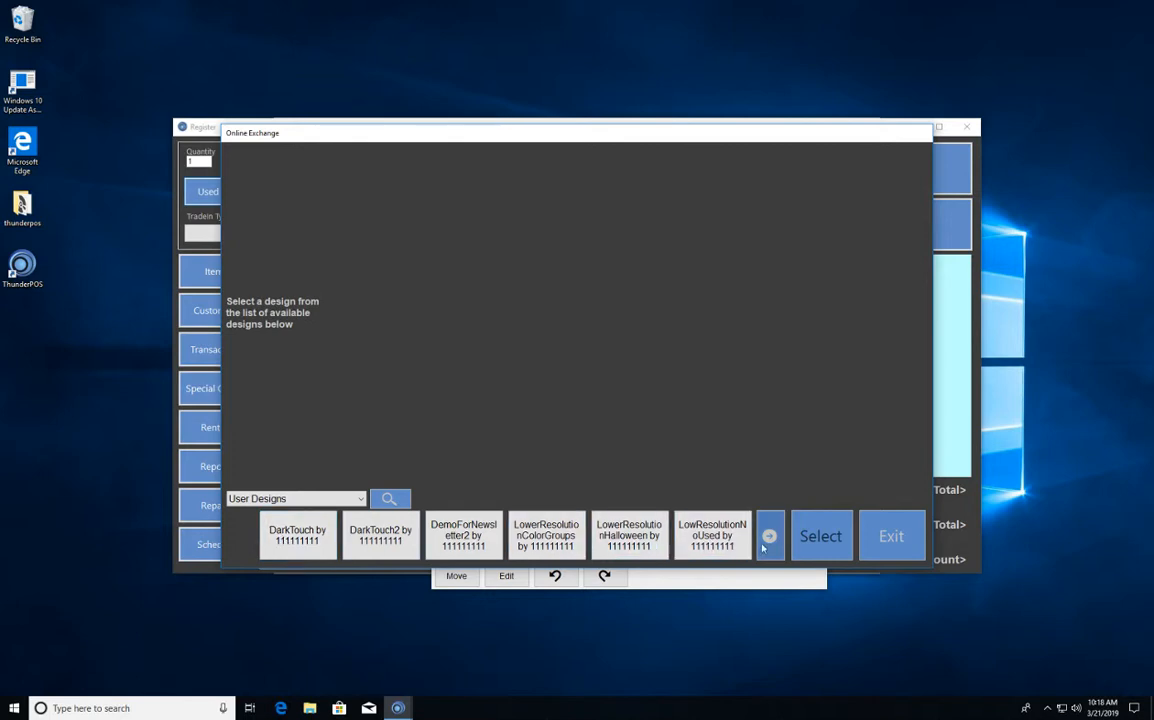
click(546, 545)
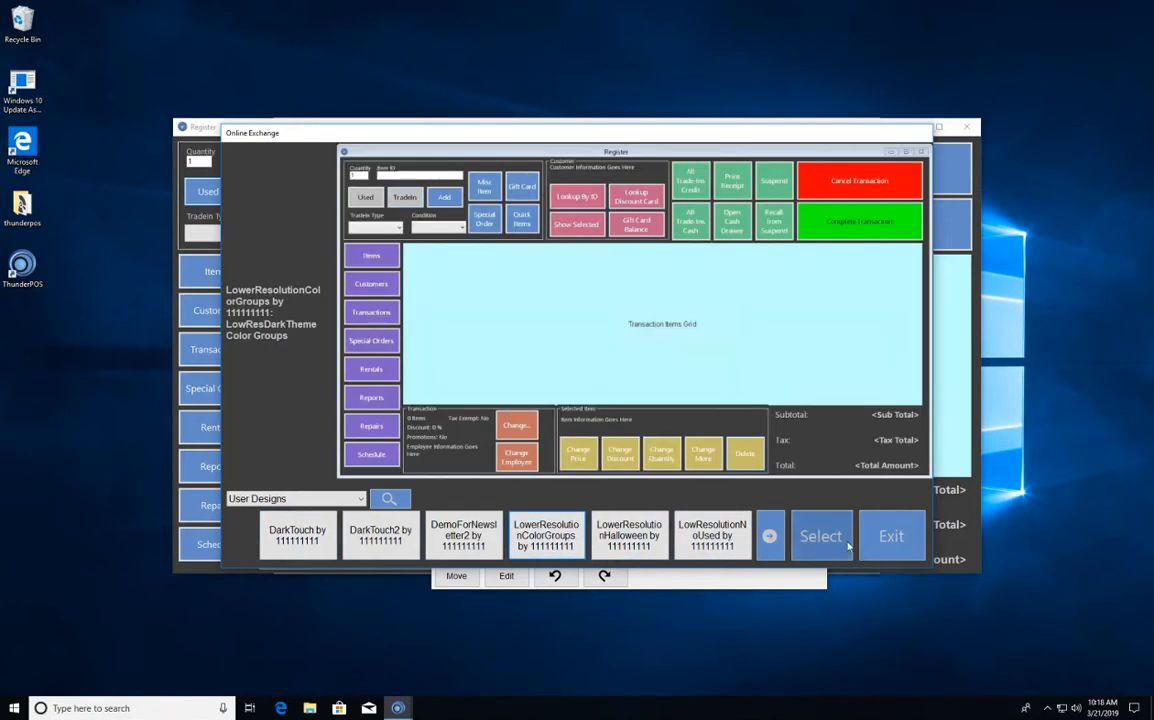
click(828, 540)
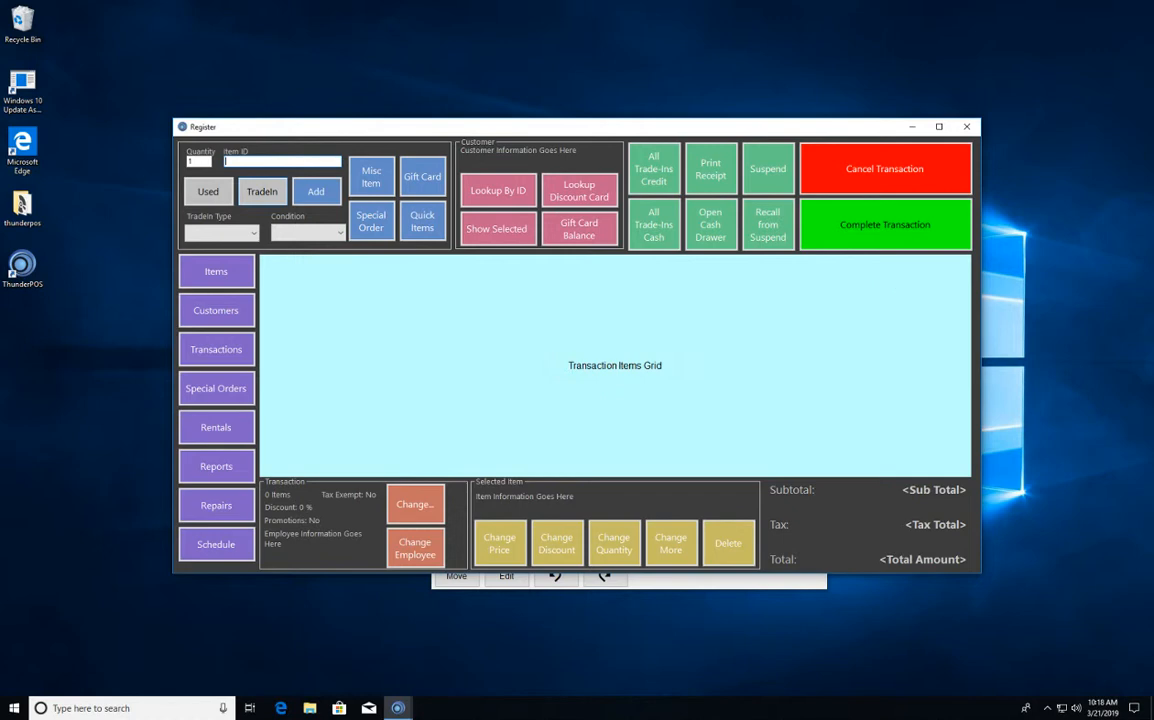
- Close the old all-blue Register window and bring the color-grouped Register window to the front
mouse_move(406, 711)
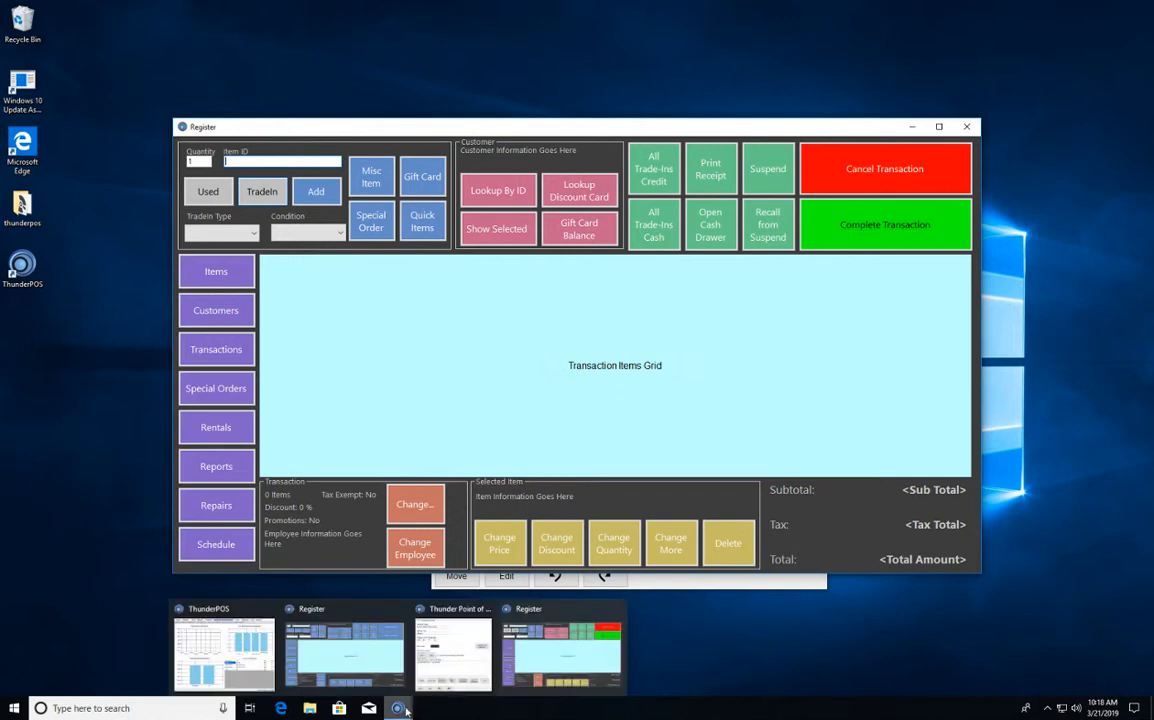
click(402, 610)
click(532, 645)
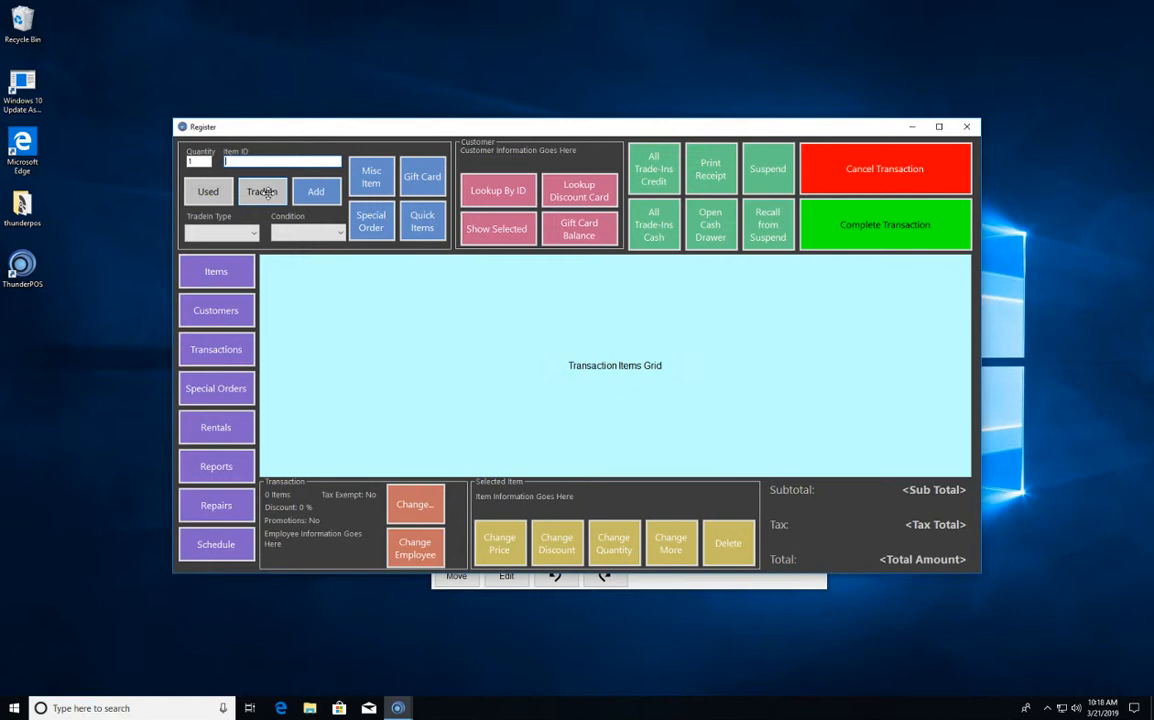
- Open the Used button's edit settings and try Align From Top on the TradeIn button
right_click(208, 195)
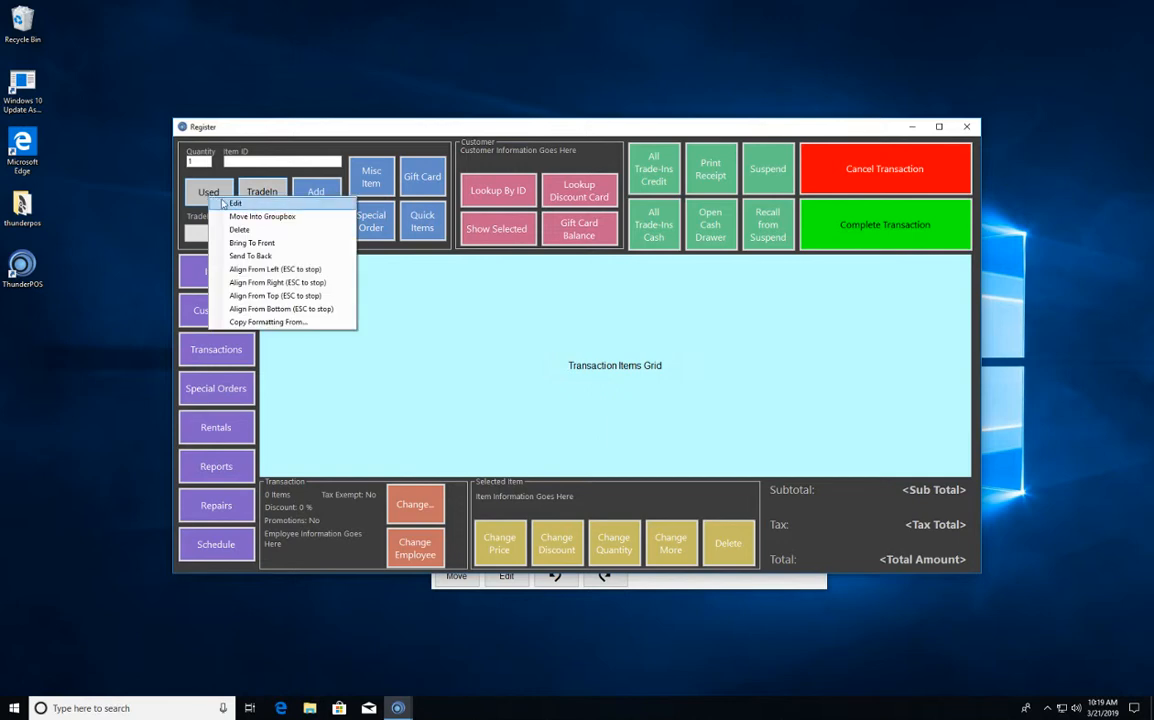
click(228, 203)
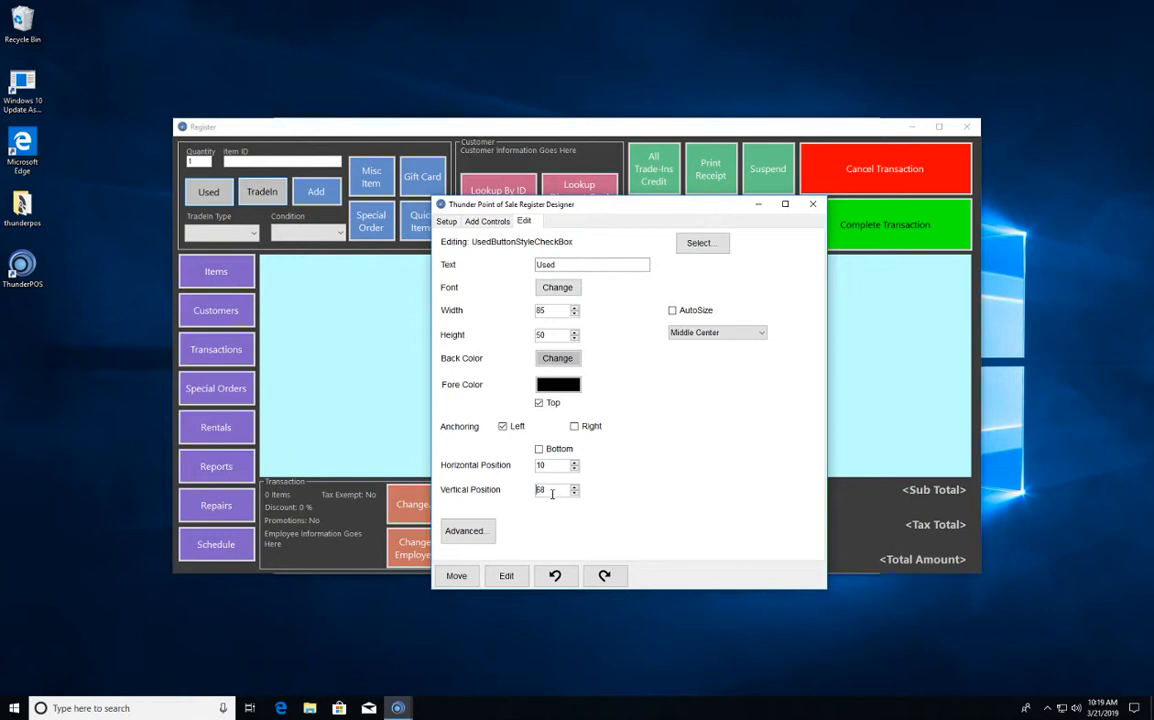
right_click(283, 193)
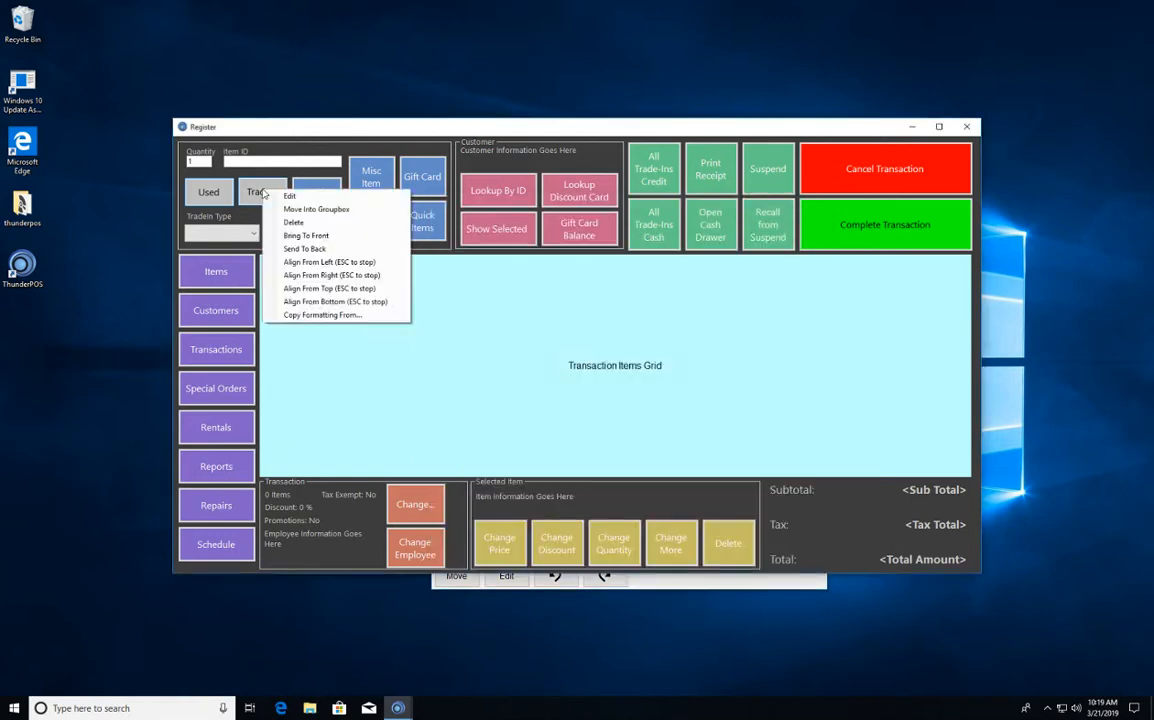
click(334, 289)
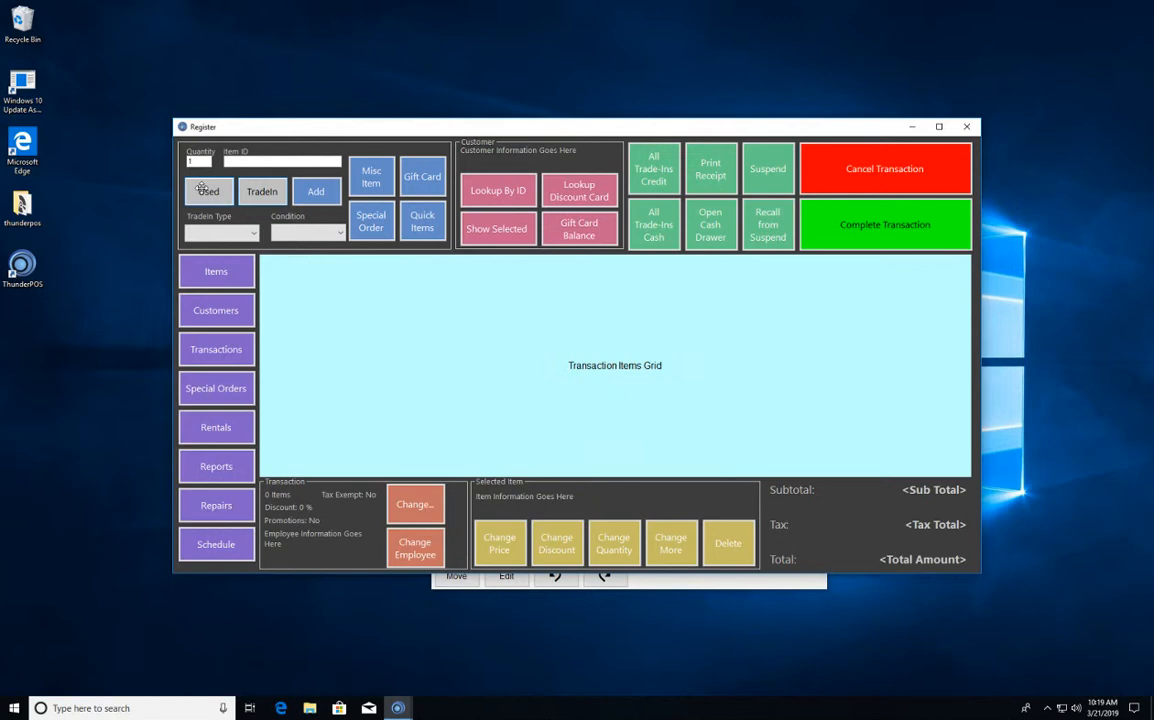
- Delete the Used and TradeIn buttons from the item entry group of the register form
right_click(206, 194)
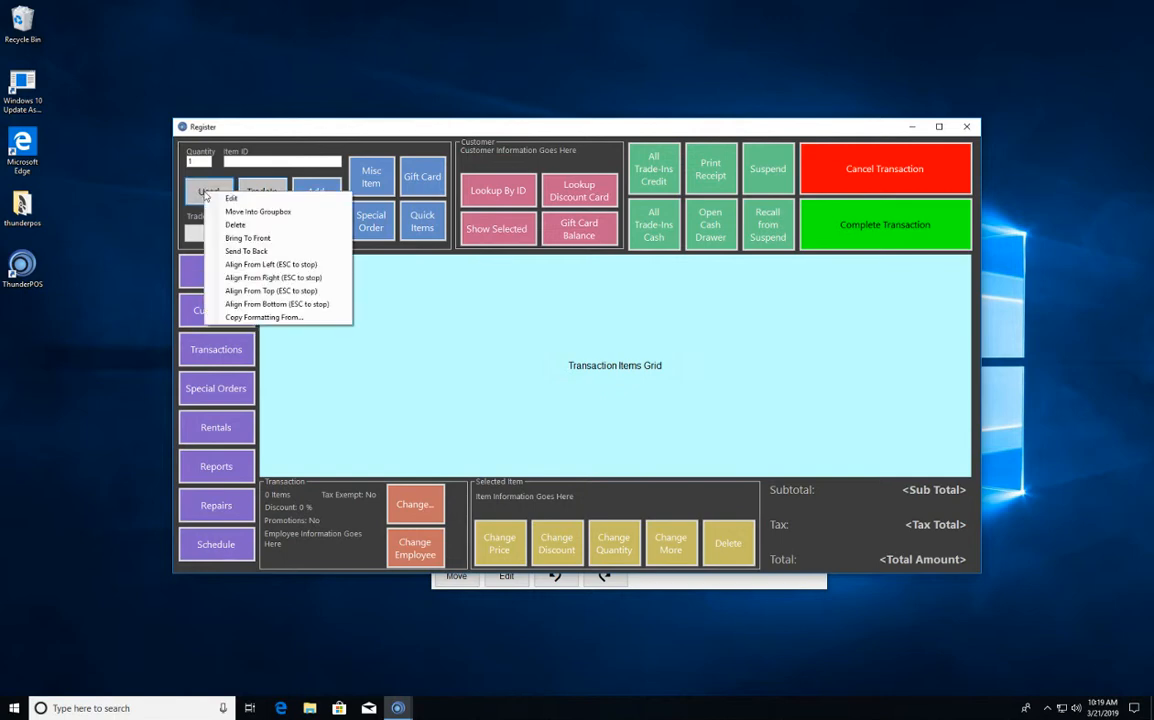
click(249, 228)
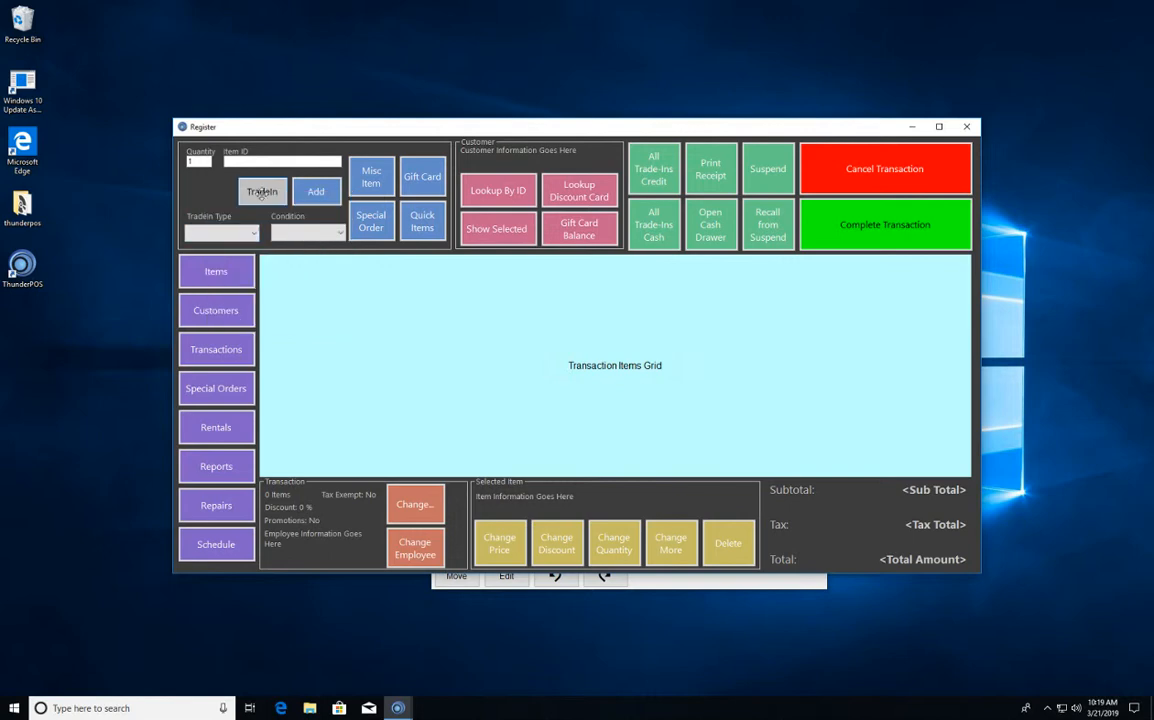
right_click(265, 193)
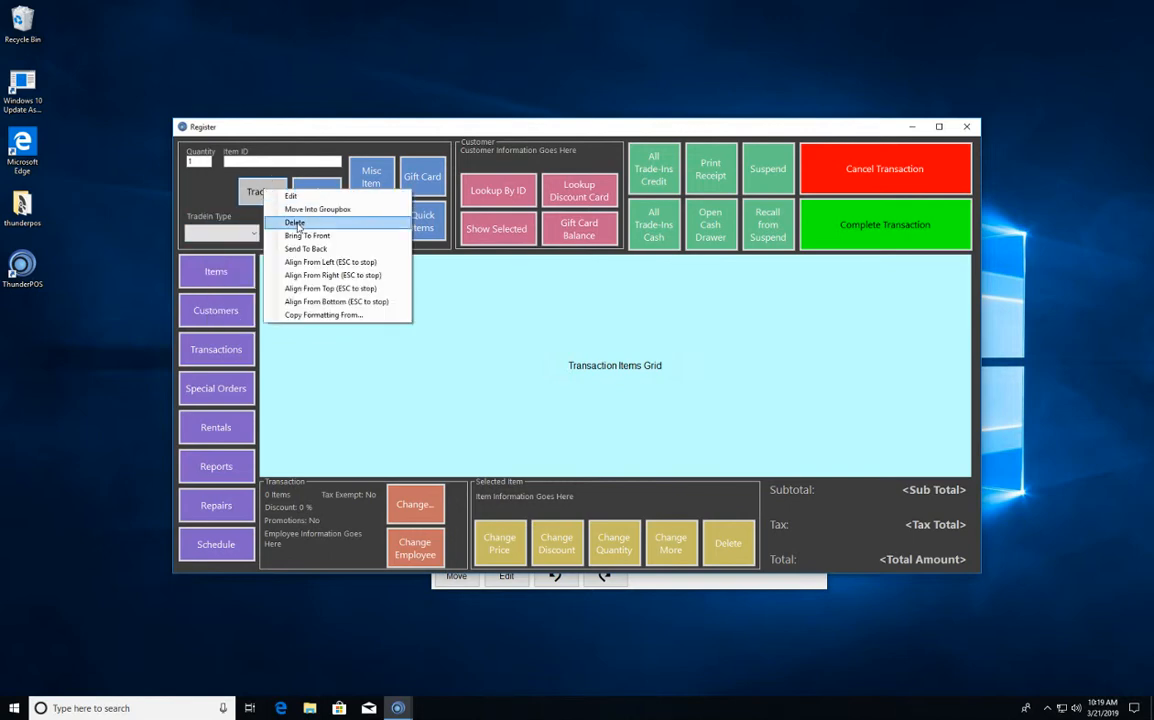
click(297, 223)
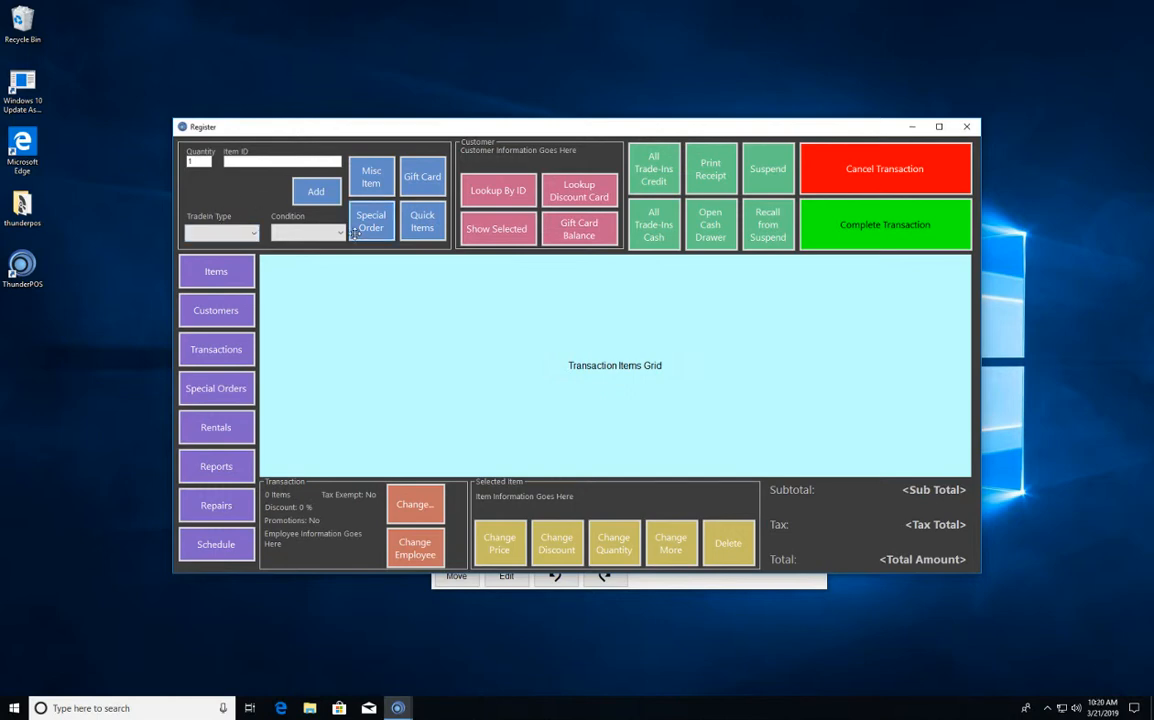
- Undo the TradeIn button's deletion and delete it again, trying undo and redo on the button deletions
key(ctrl+z)
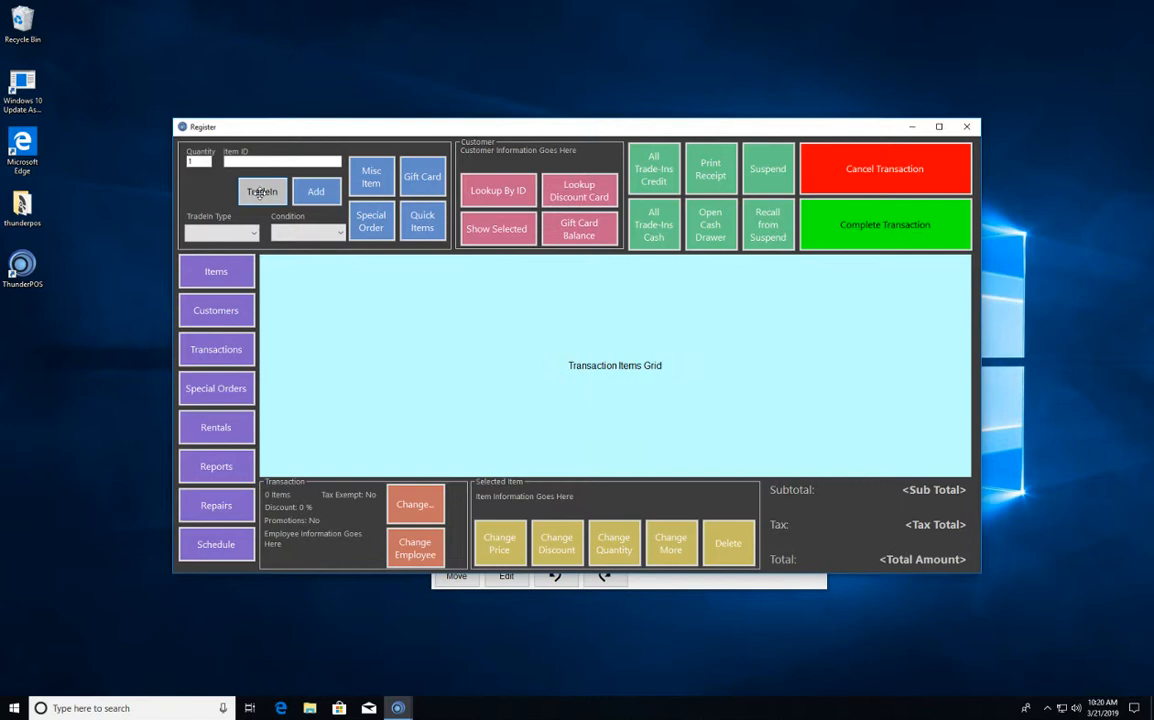
key(Delete)
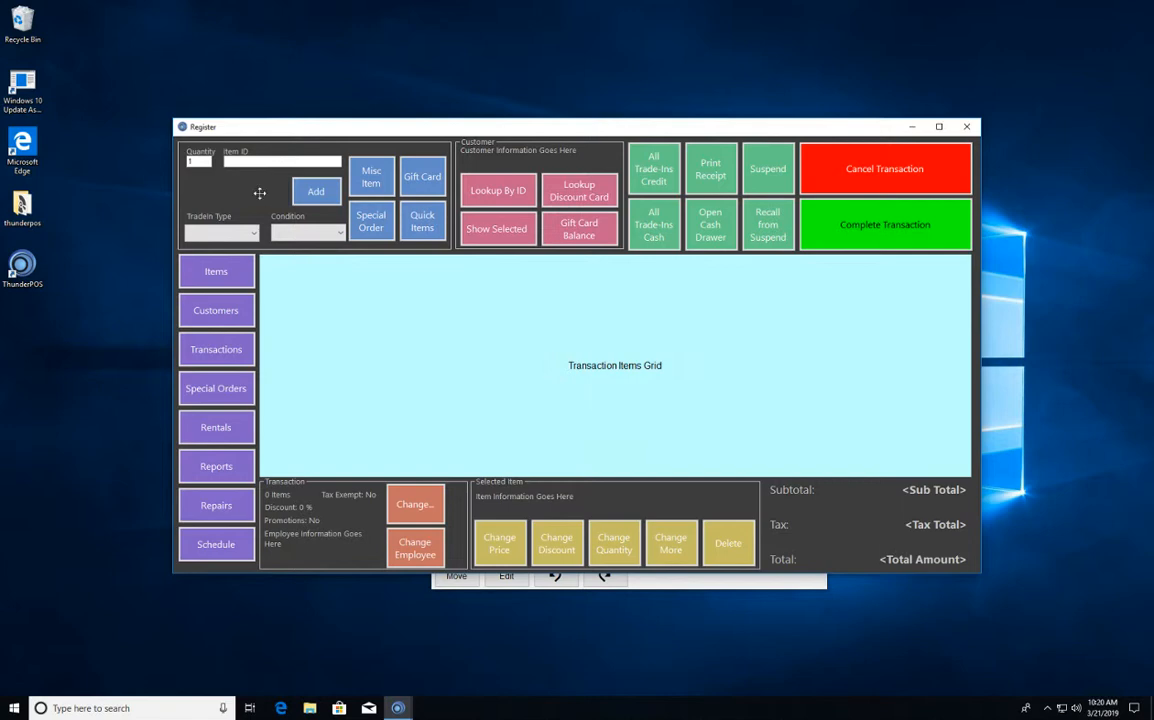
key(ctrl+z)
key(ctrl+z)
key(ctrl+y)
key(ctrl+y)
- Delete the TradeIn Type and Condition labels together with their drop-down lists from the item entry group
right_click(210, 215)
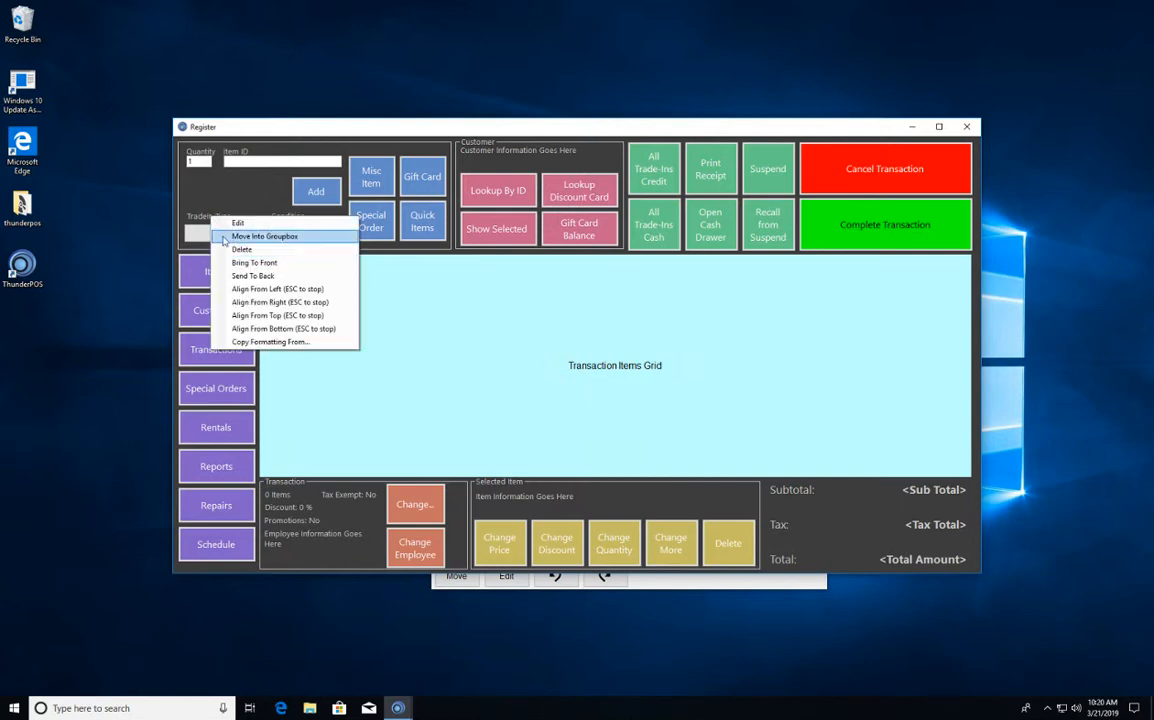
click(244, 249)
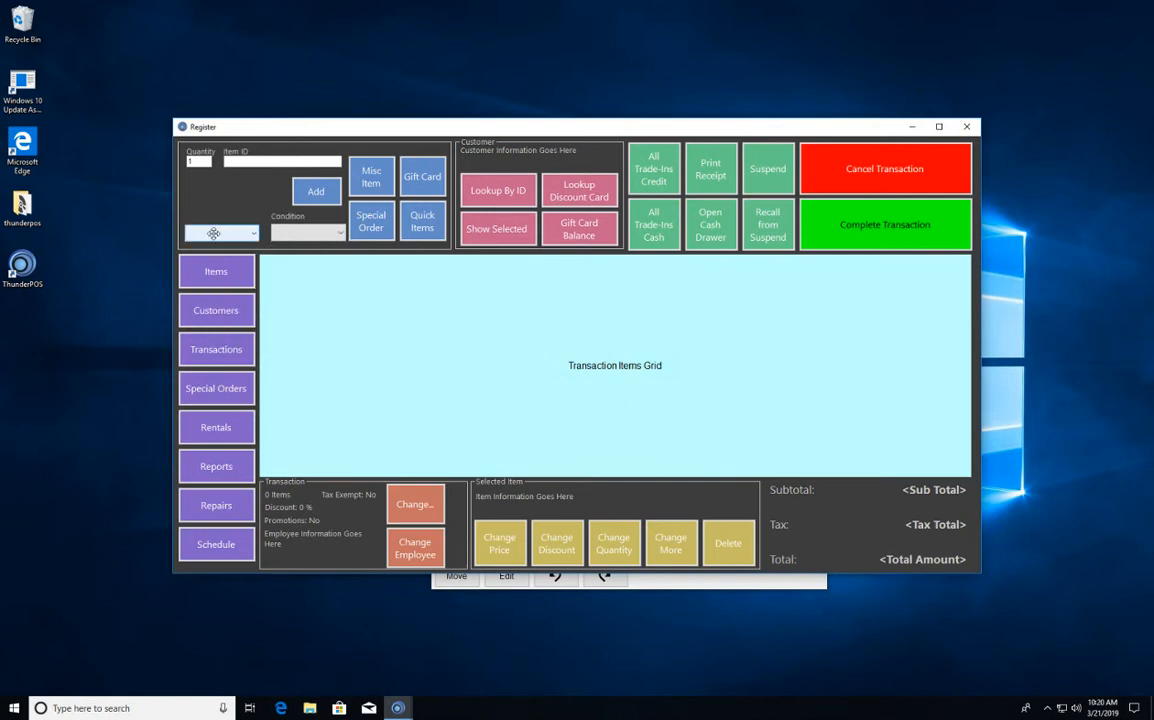
right_click(213, 236)
click(244, 267)
right_click(270, 234)
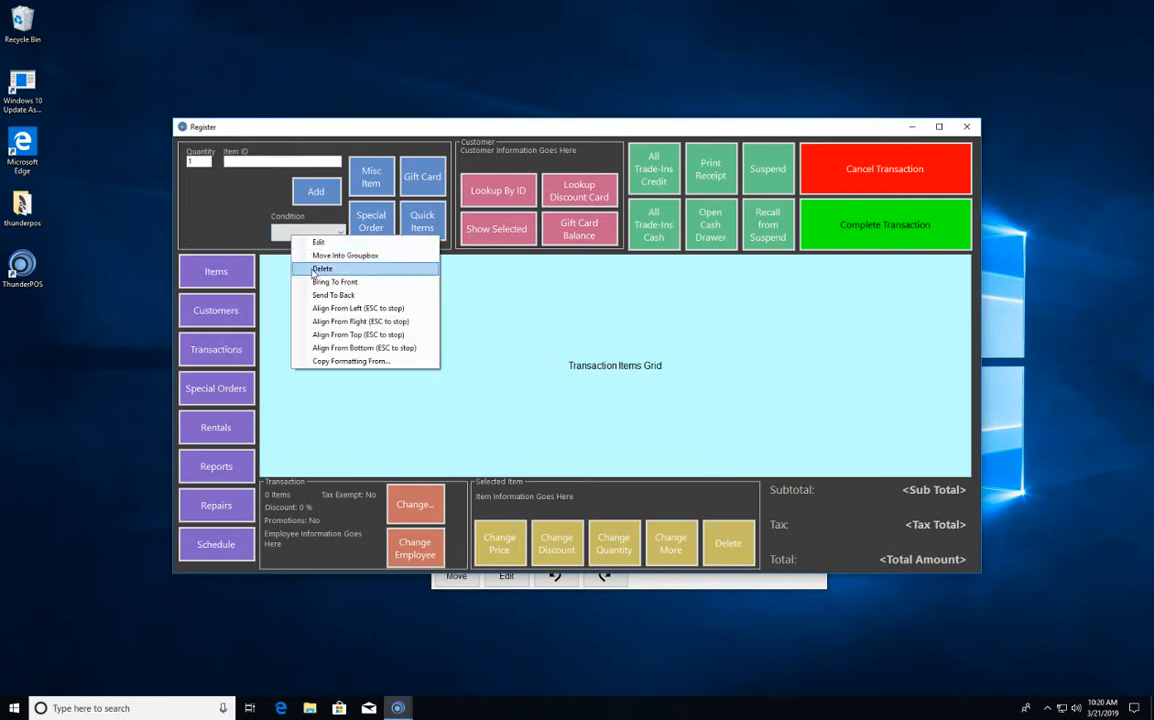
click(292, 268)
right_click(286, 218)
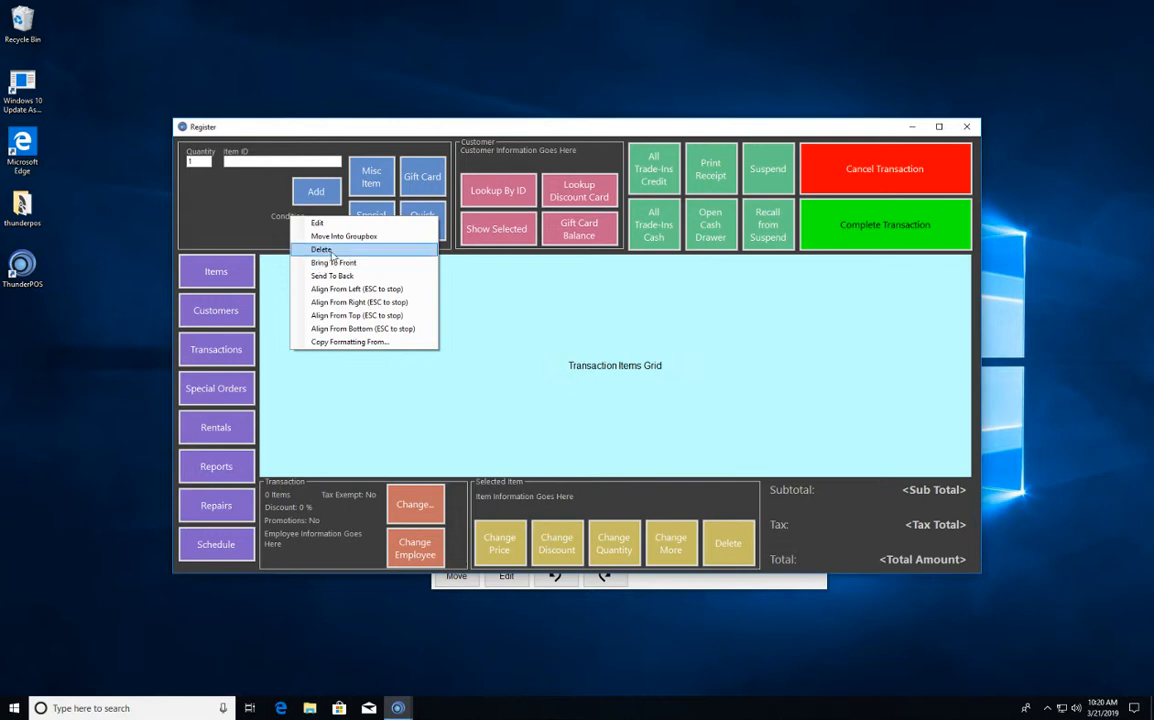
click(305, 248)
- Delete the Special Order, All Trade-Ins Cash and All Trade-Ins Credit buttons from the register form
right_click(368, 214)
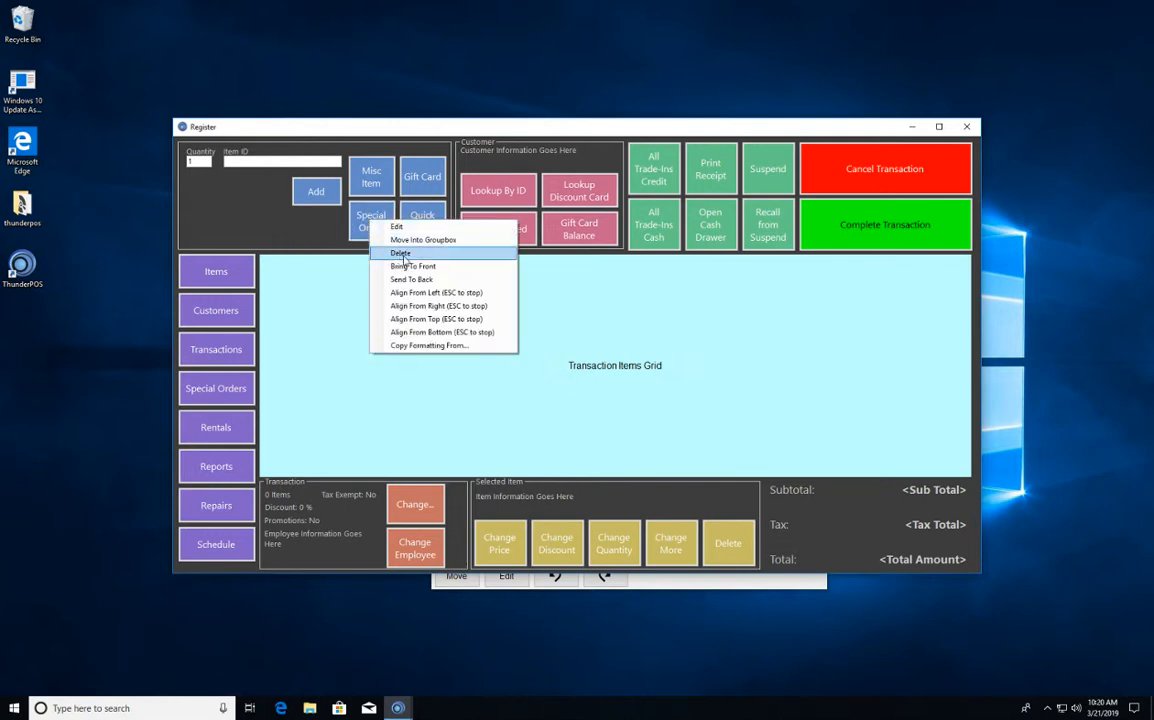
click(385, 248)
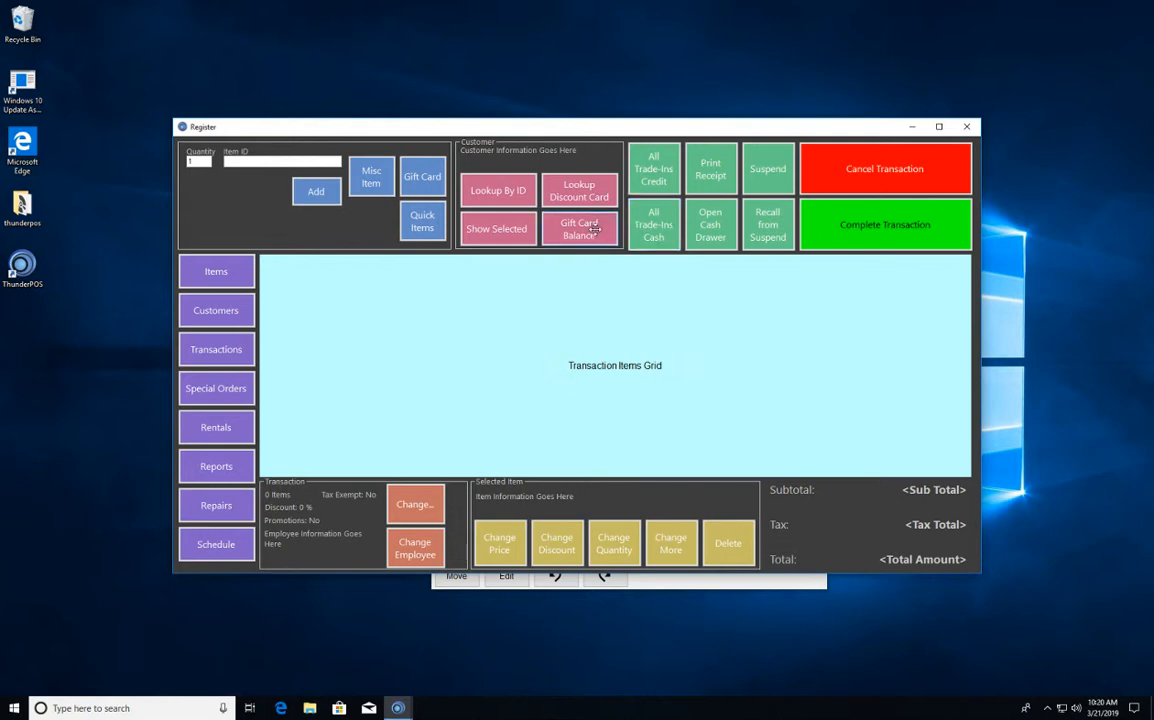
right_click(653, 224)
click(690, 258)
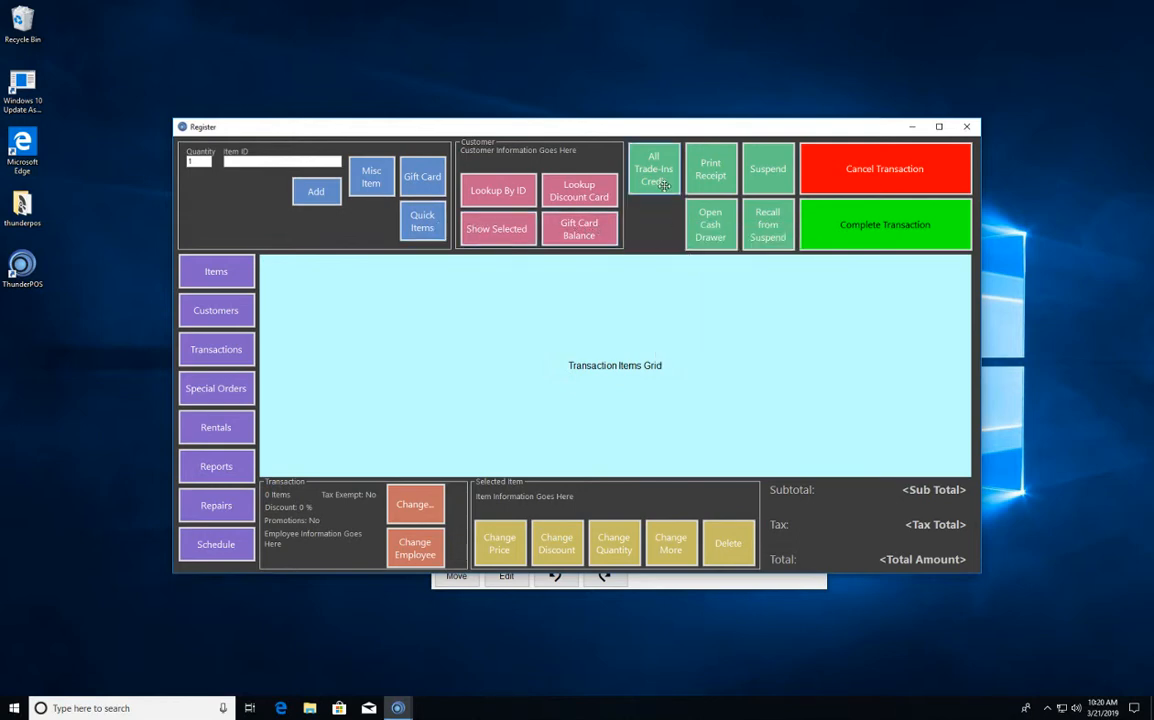
right_click(672, 178)
click(710, 210)
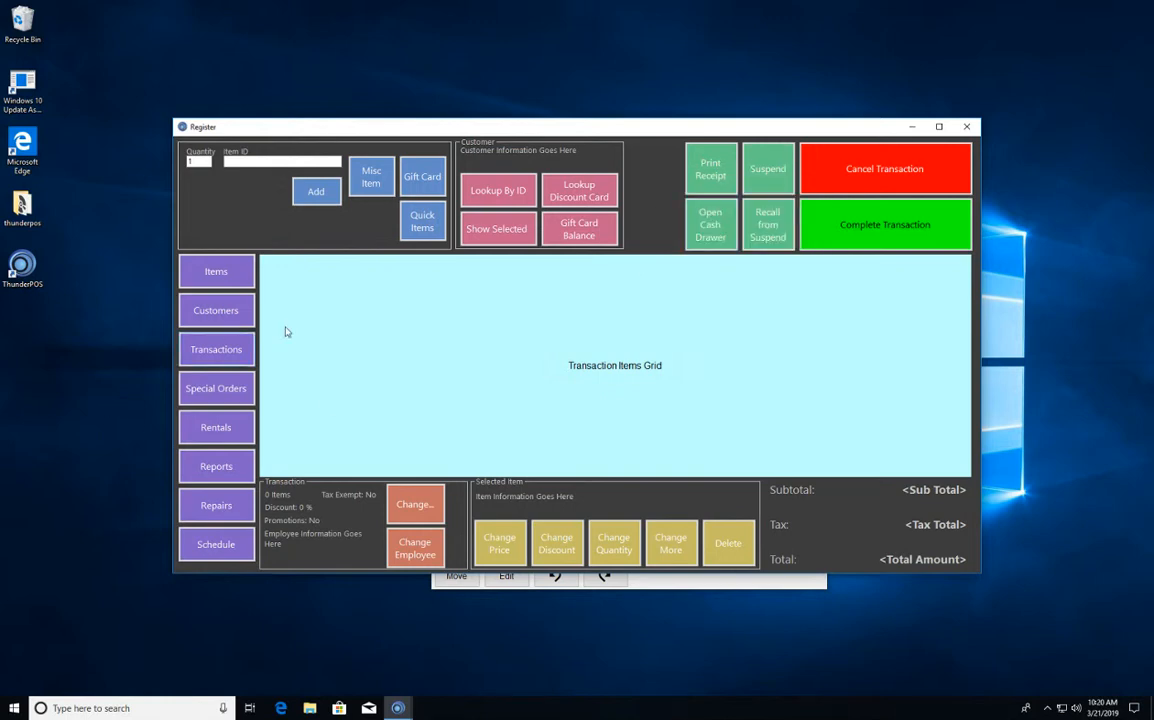
- Delete the Special Orders, Rentals, Repairs and Schedule buttons from the purple button column
right_click(235, 387)
click(270, 419)
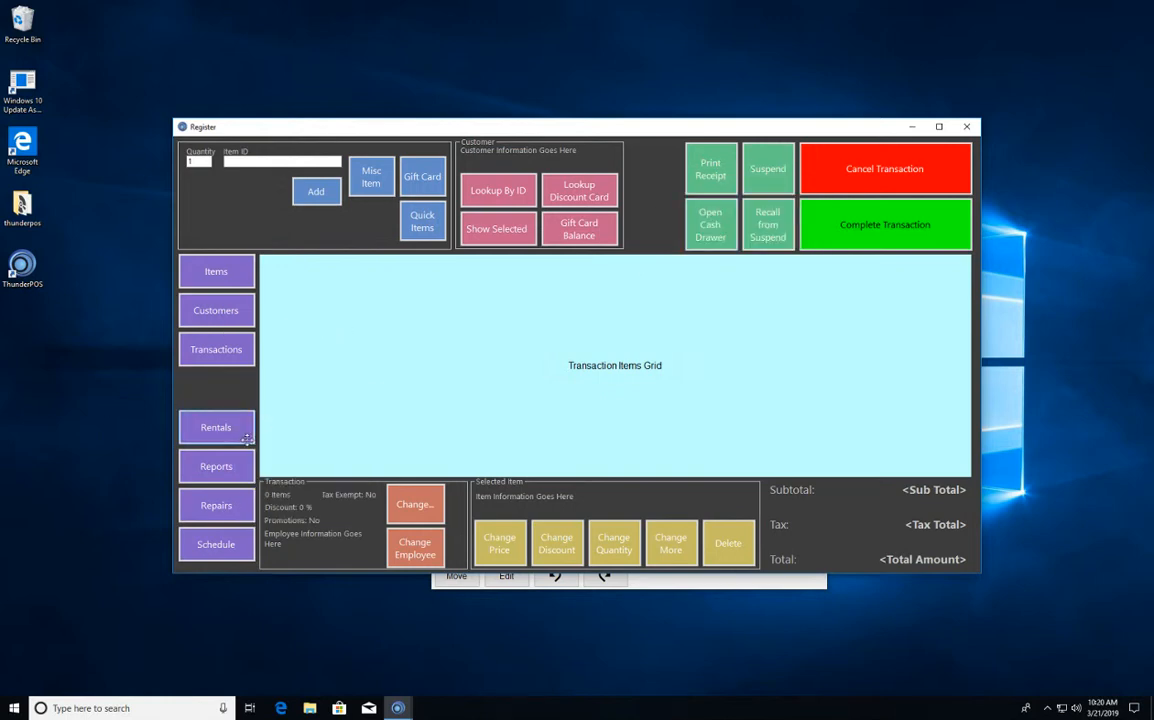
right_click(214, 436)
click(247, 469)
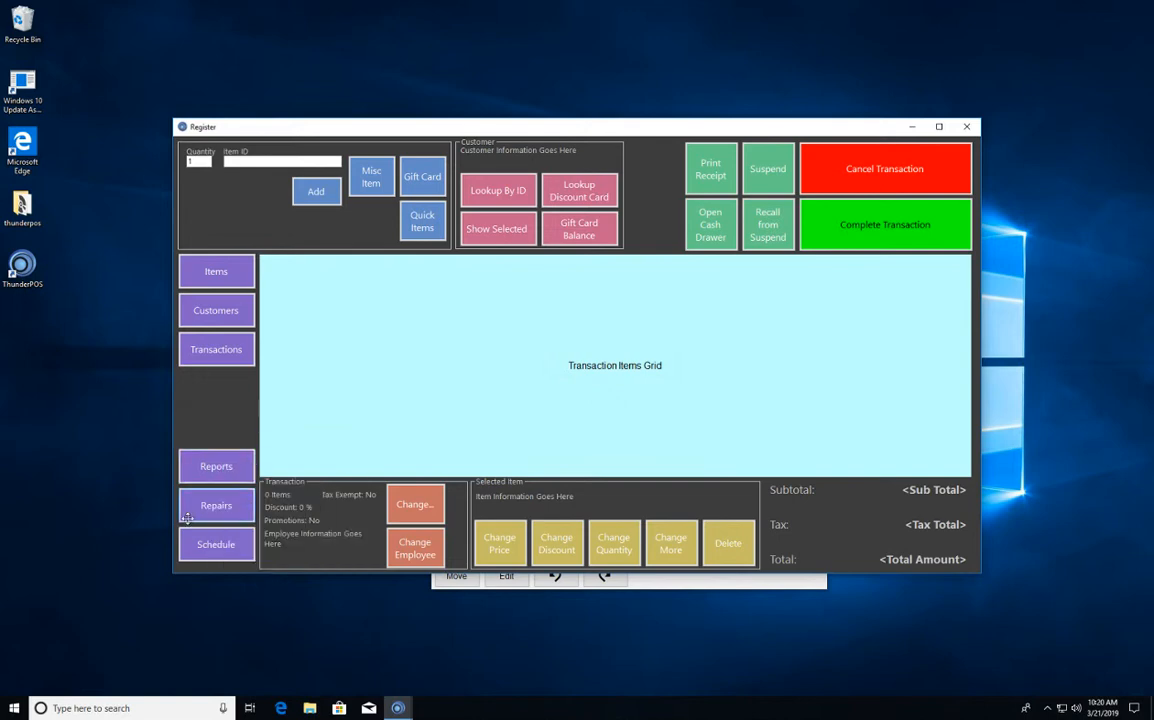
right_click(198, 512)
click(233, 552)
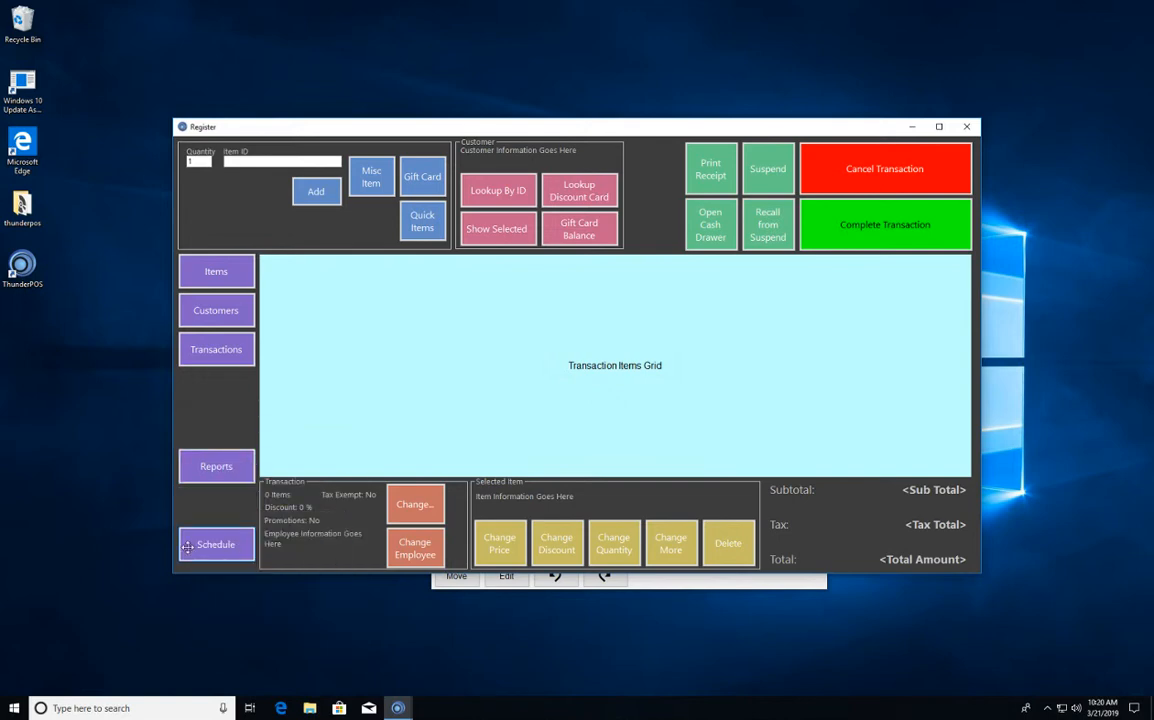
right_click(212, 547)
click(242, 582)
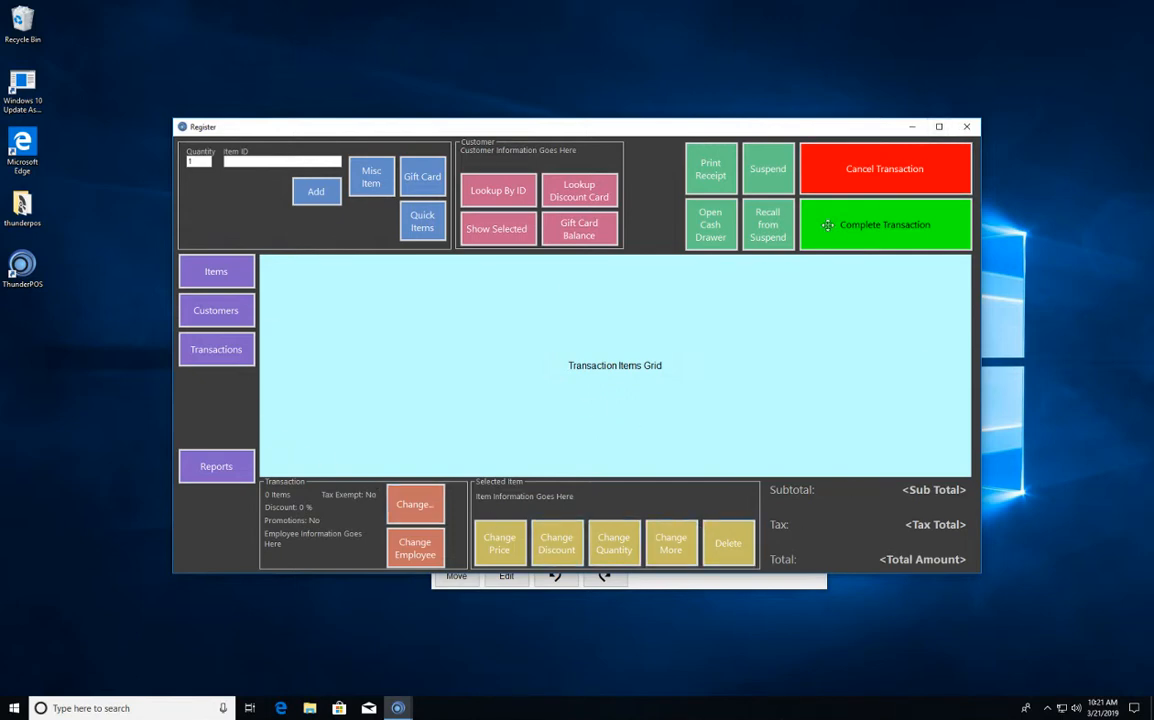
- Maximize the register form, check the Transactions button's position, and set the Reports button's vertical position to 390
click(940, 128)
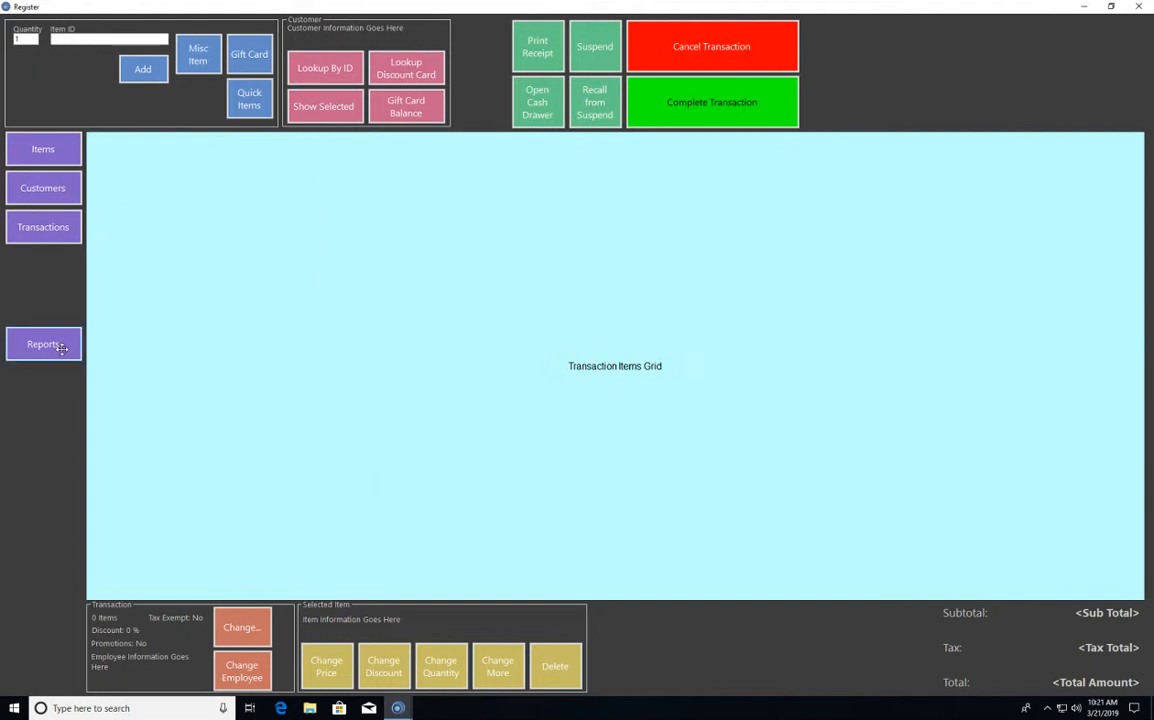
right_click(57, 236)
click(85, 244)
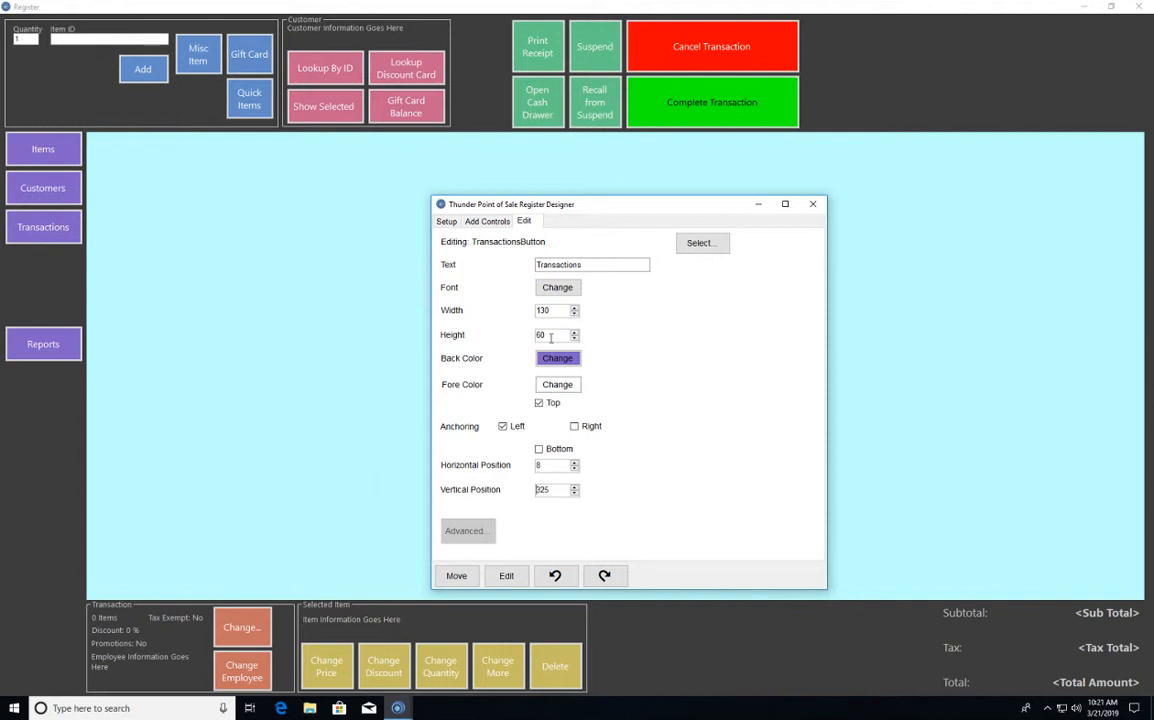
right_click(44, 341)
click(70, 346)
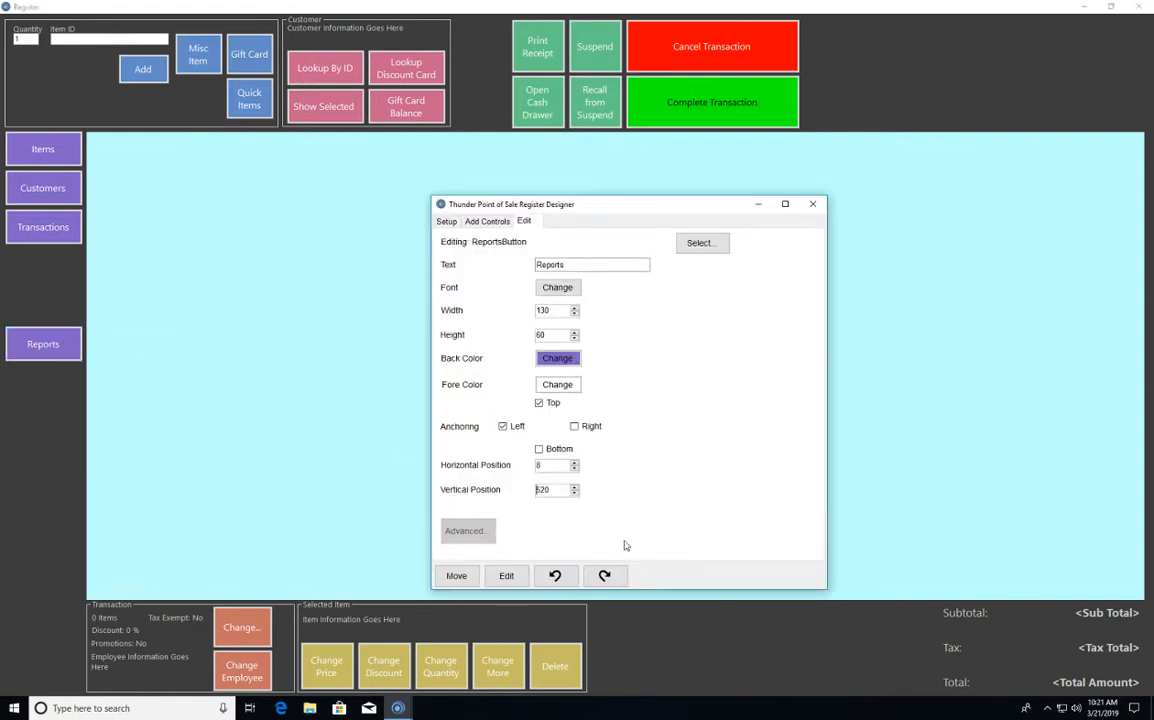
double_click(545, 490)
text(3)
key(Return)
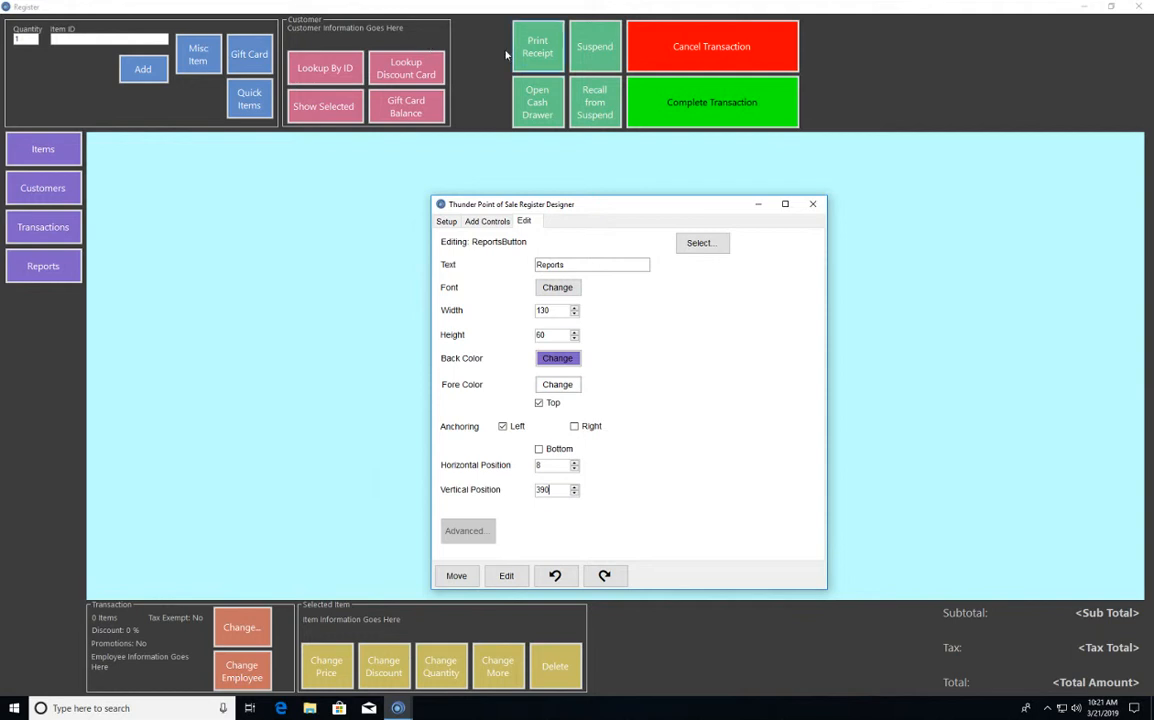
- Set the Print Receipt button's horizontal position to 756, beside the Customer group
right_click(545, 57)
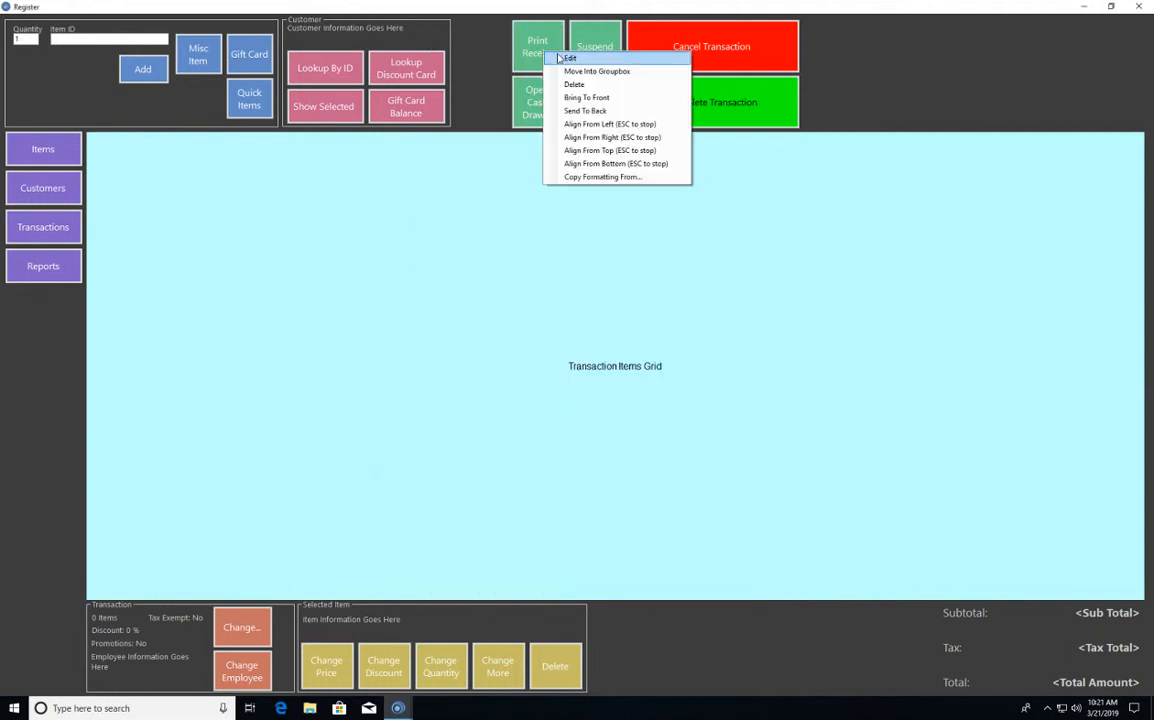
click(567, 58)
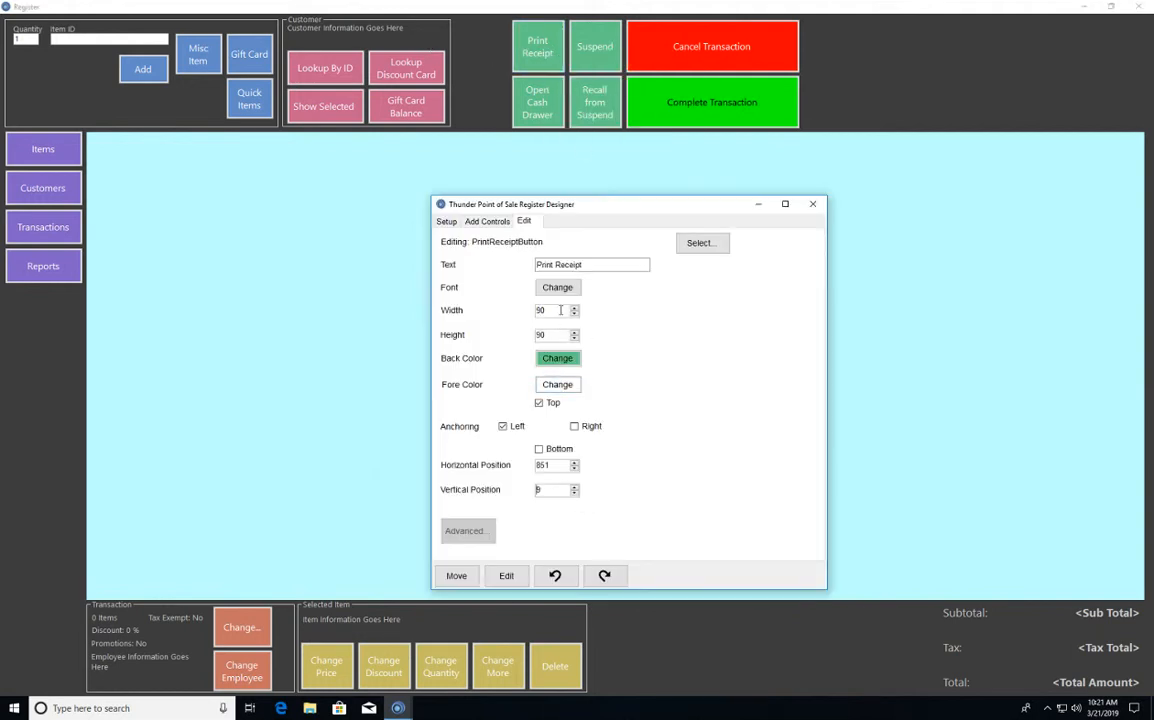
double_click(558, 465)
text(758)
key(Return)
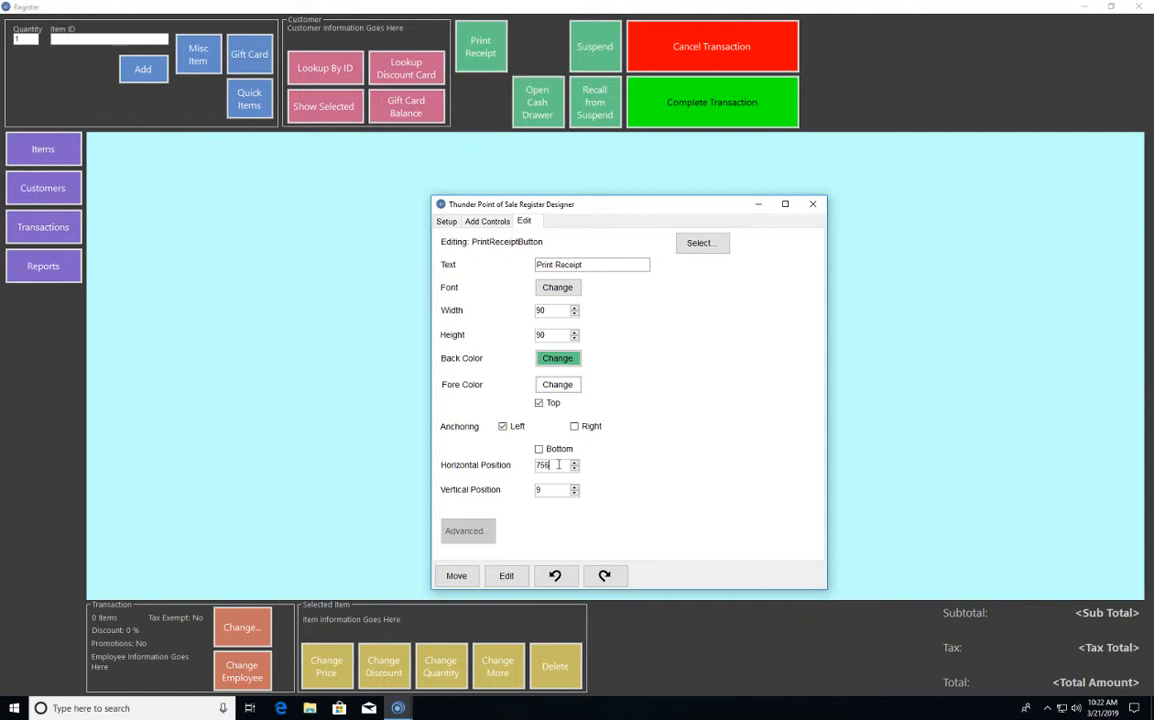
- Set the Open Cash Drawer button's horizontal position to 756, in line with the Print Receipt button above it
right_click(530, 97)
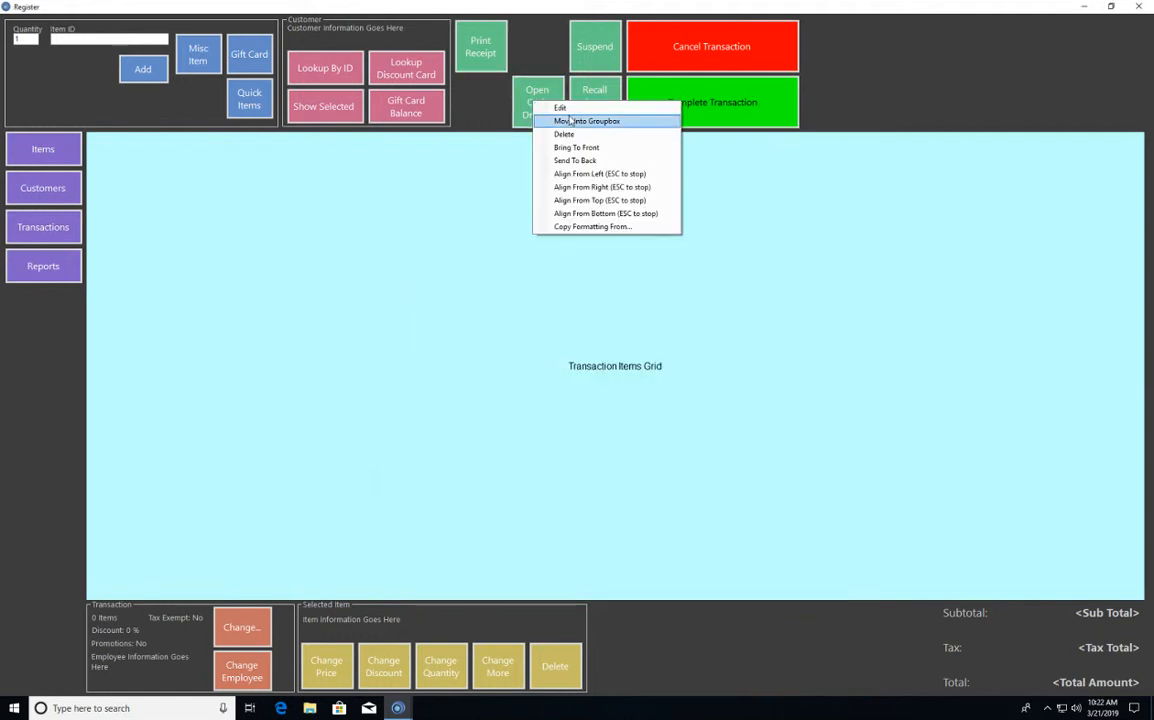
click(560, 105)
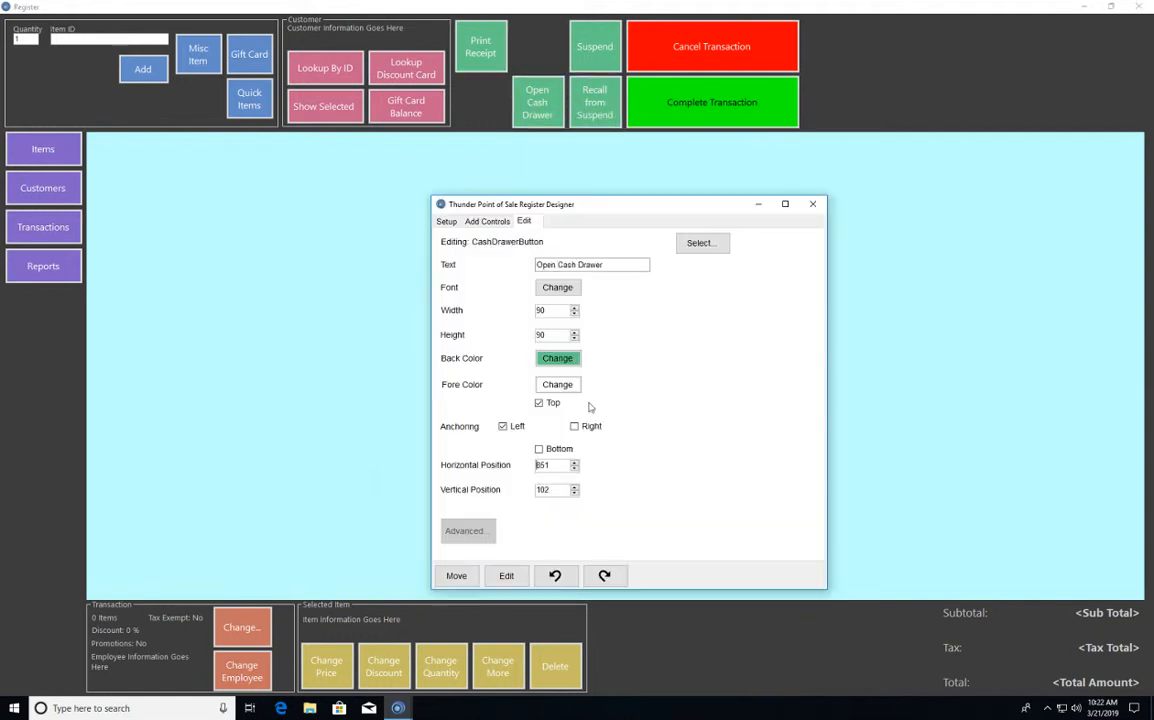
double_click(548, 465)
text(758)
key(Return)
- Set the Suspend button's horizontal position to 851, directly beside the Print Receipt button
right_click(598, 48)
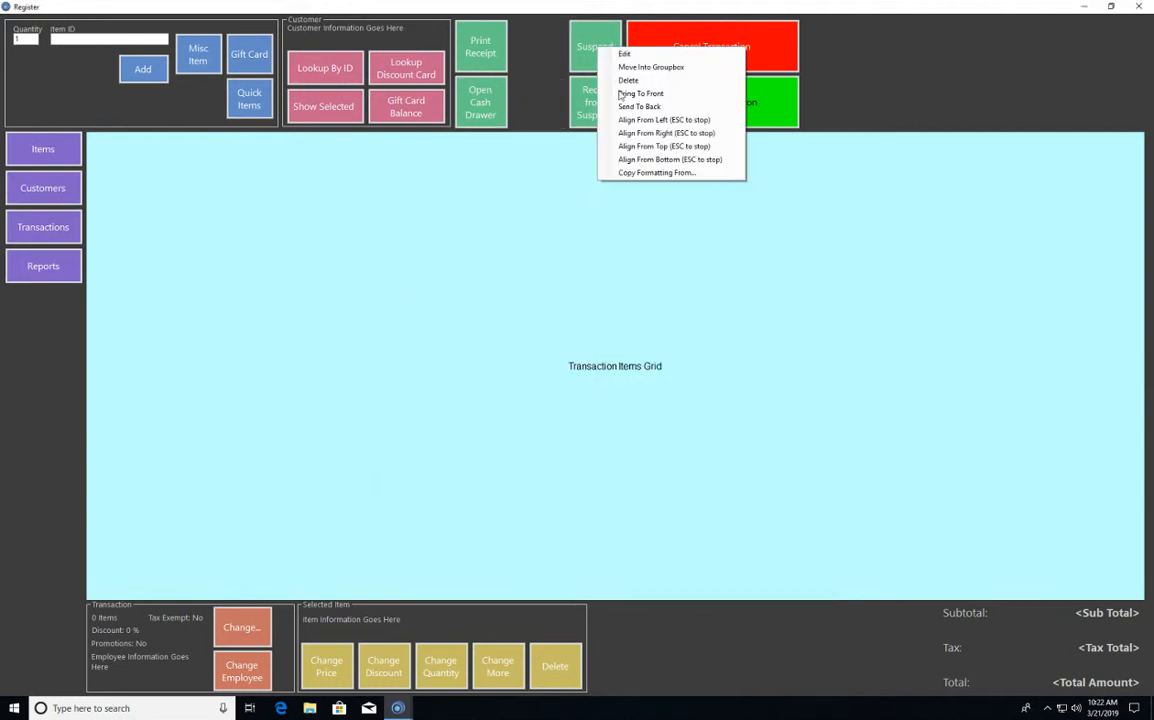
click(625, 54)
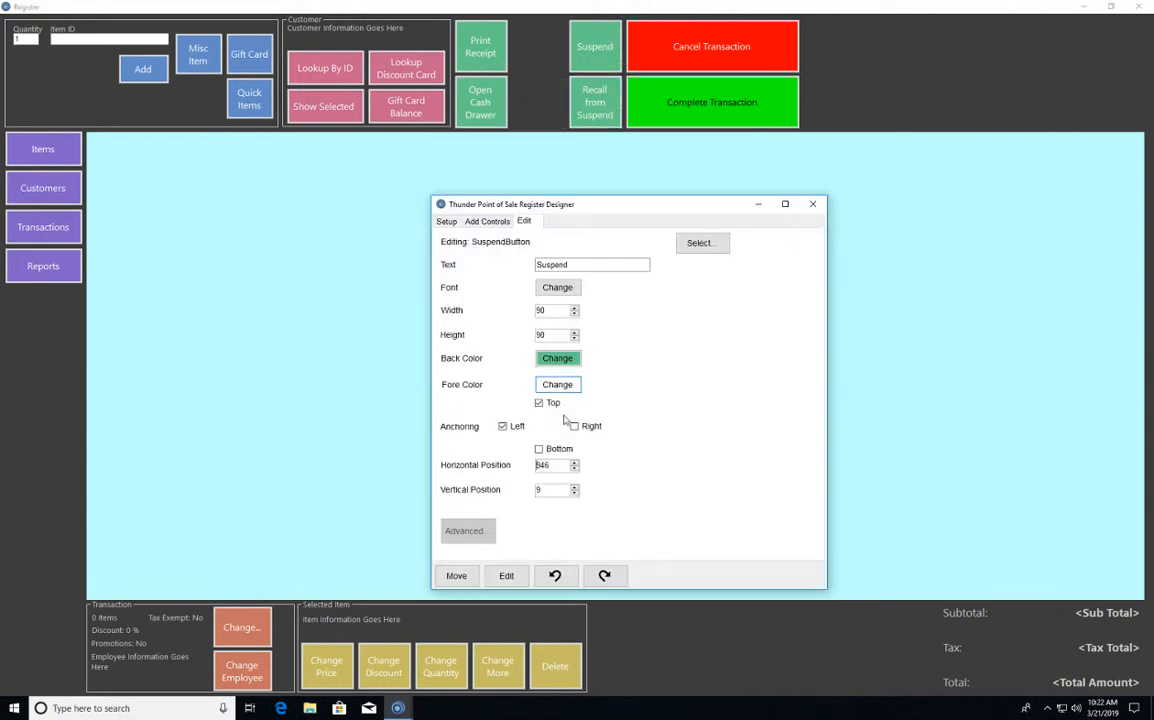
double_click(561, 465)
text(851)
key(Return)
- Set the Recall from Suspend button's horizontal position to 851, directly beneath the Suspend button
right_click(606, 108)
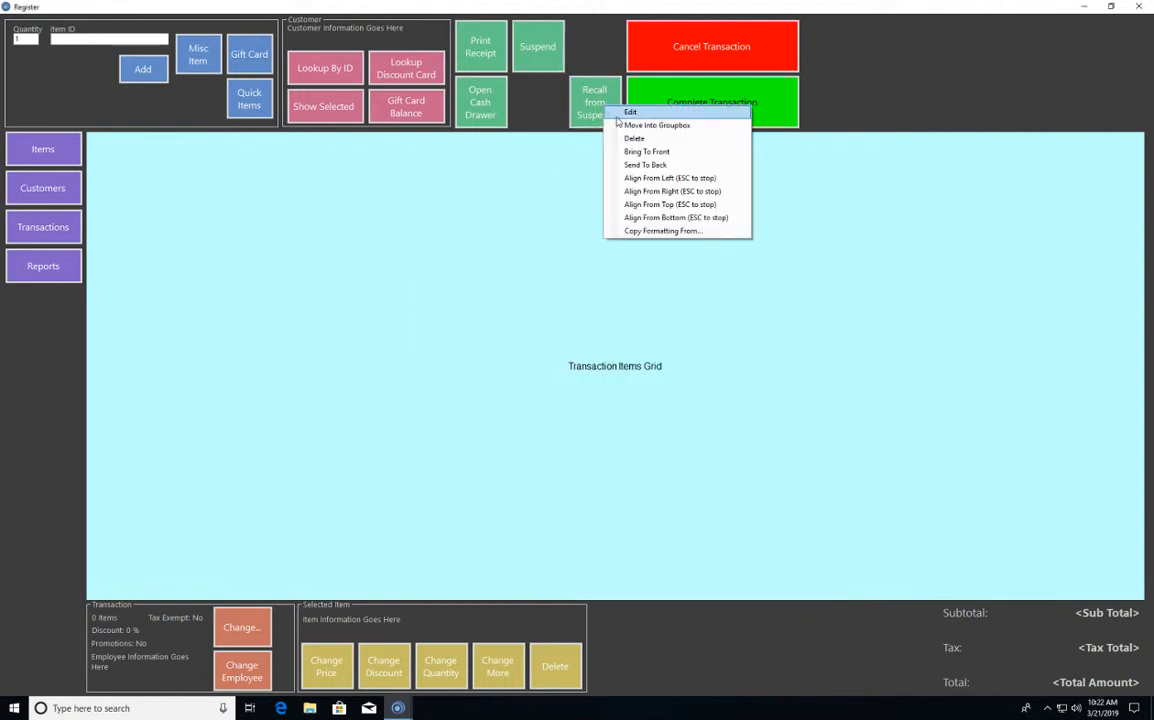
click(620, 113)
double_click(561, 465)
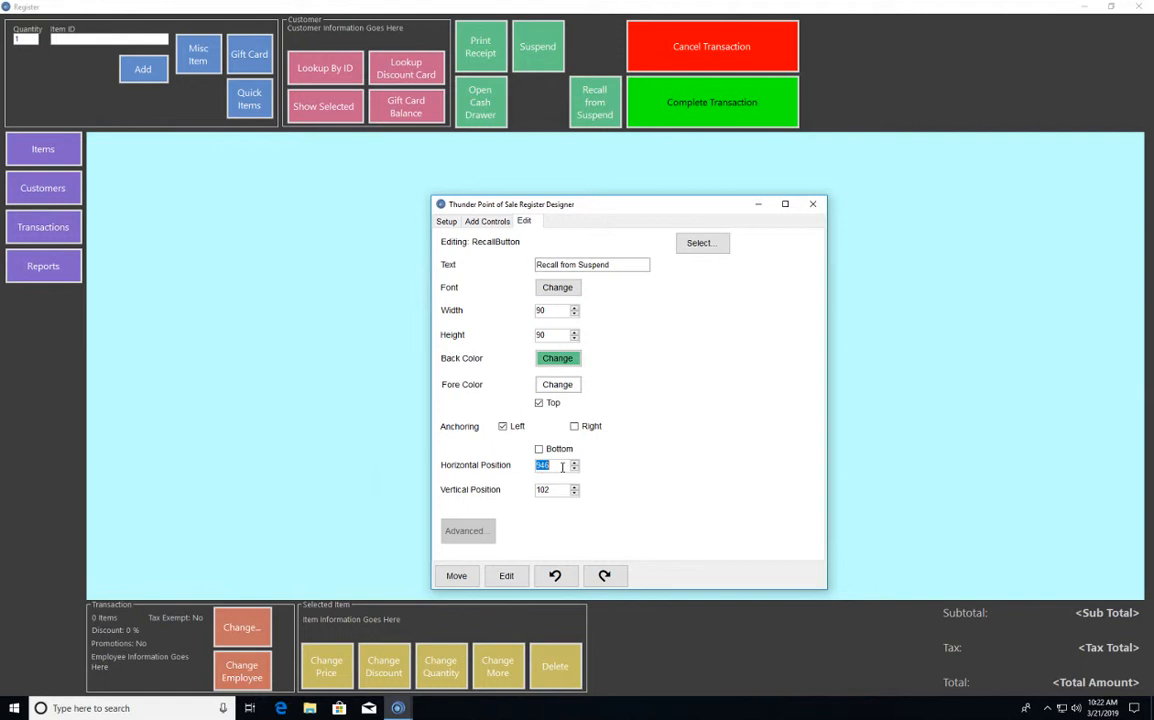
text(851)
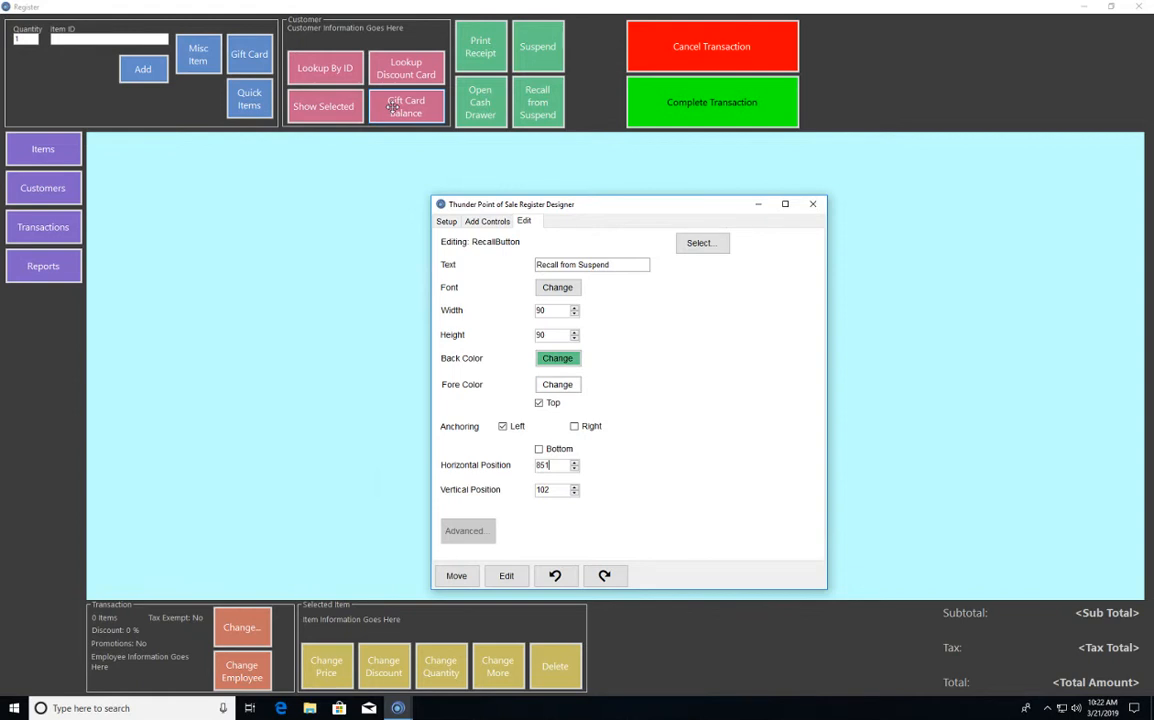
- Set the Print Receipt button's font to Impact, regular style, size 16
right_click(492, 50)
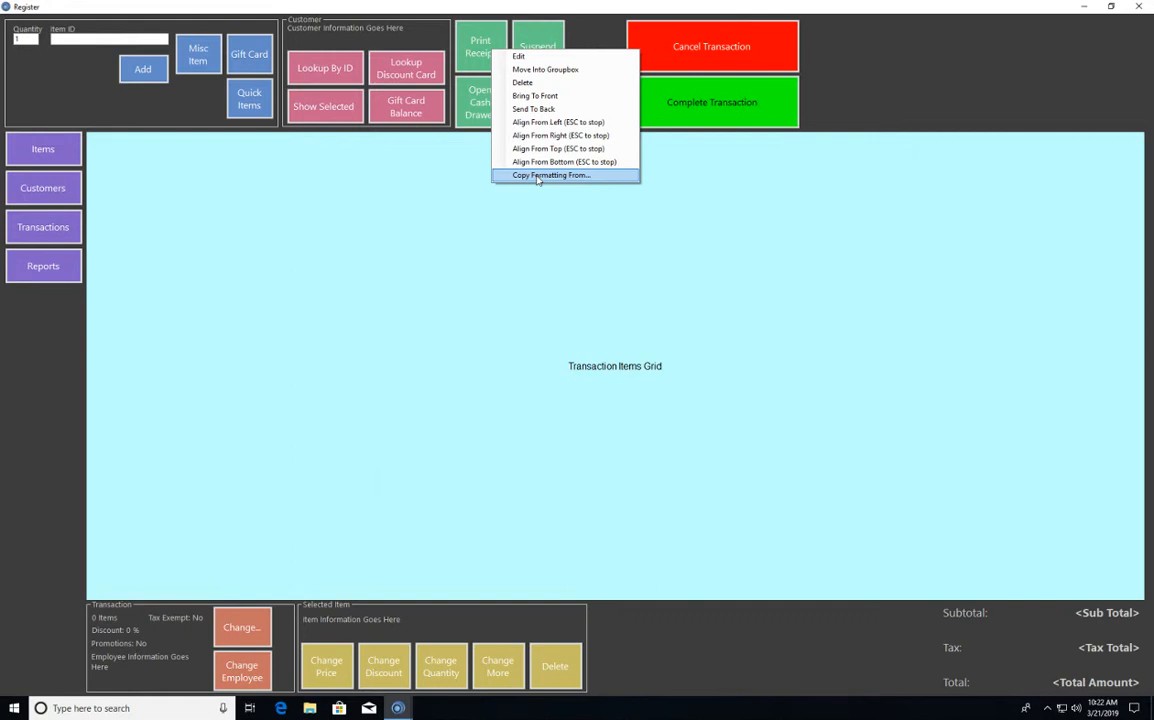
click(519, 57)
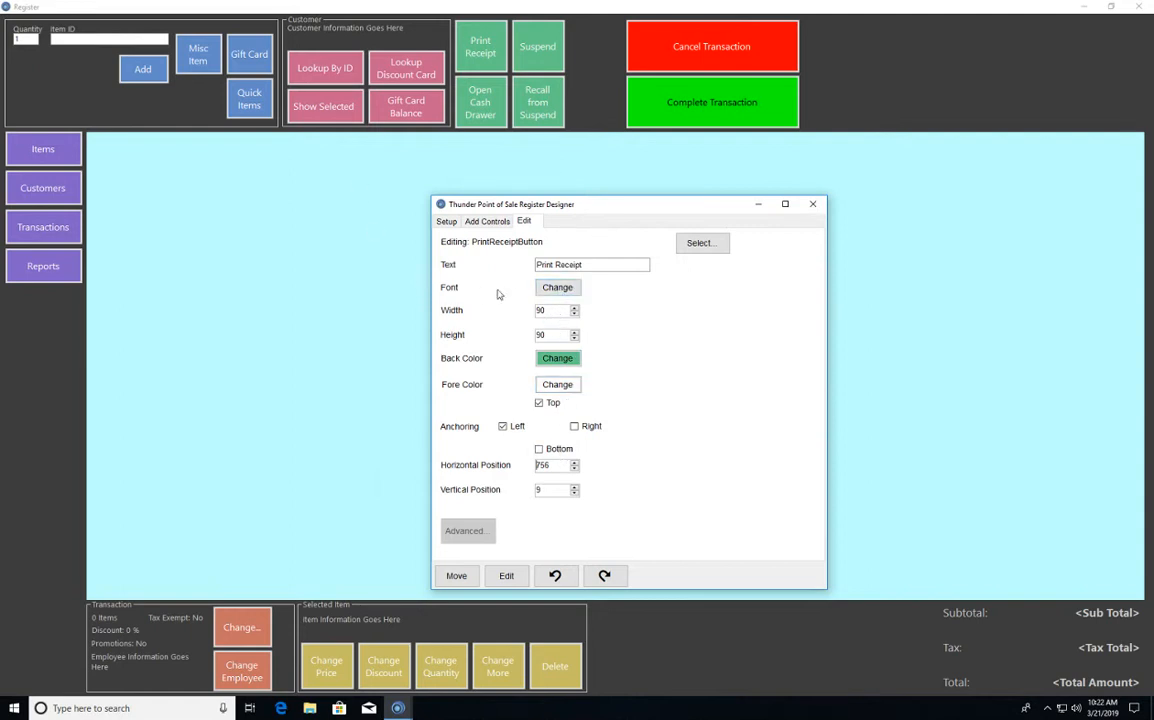
click(557, 287)
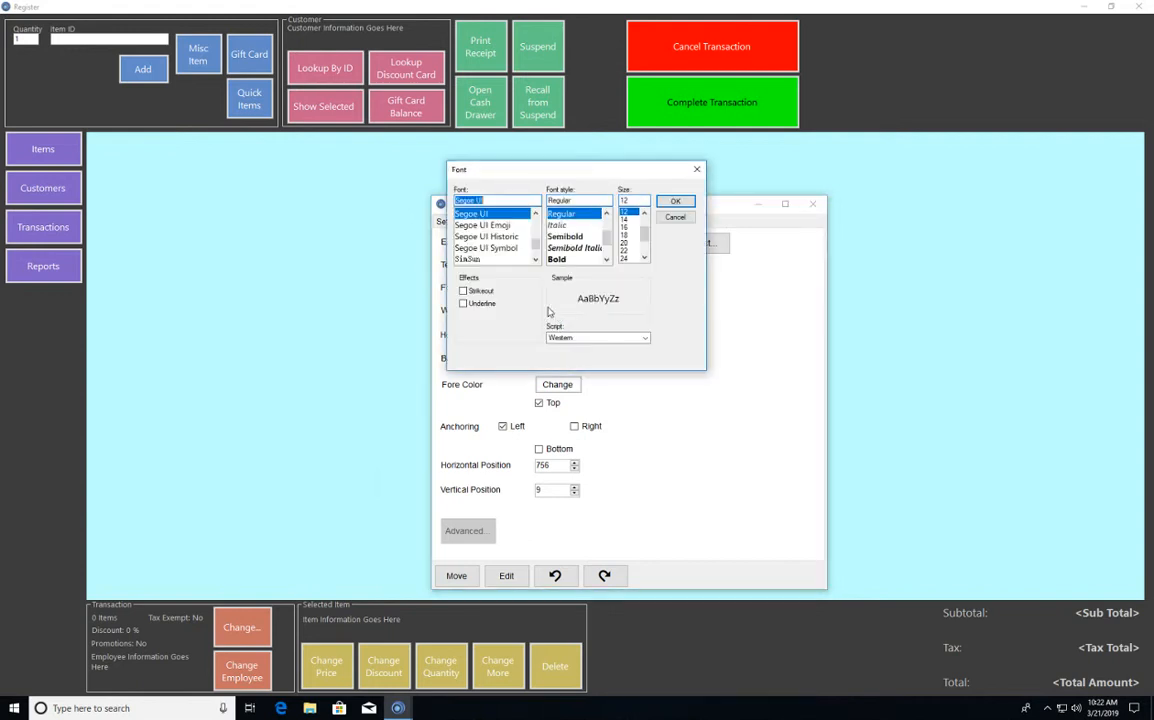
drag(536, 245, 543, 236)
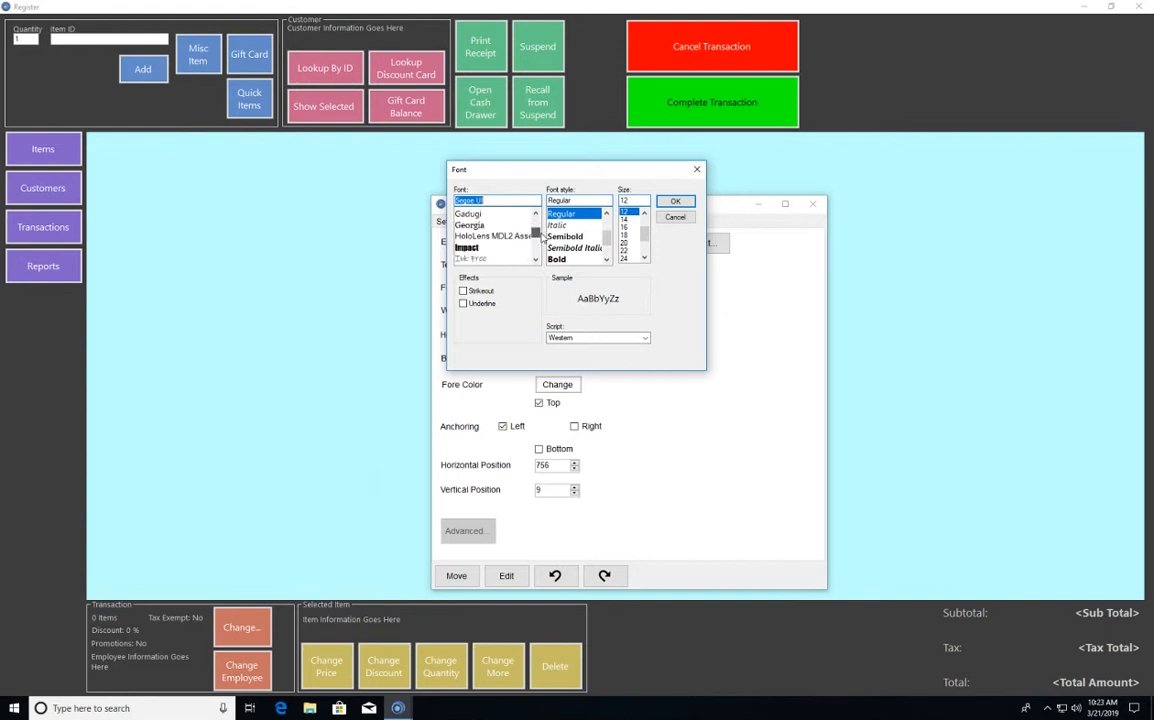
click(470, 247)
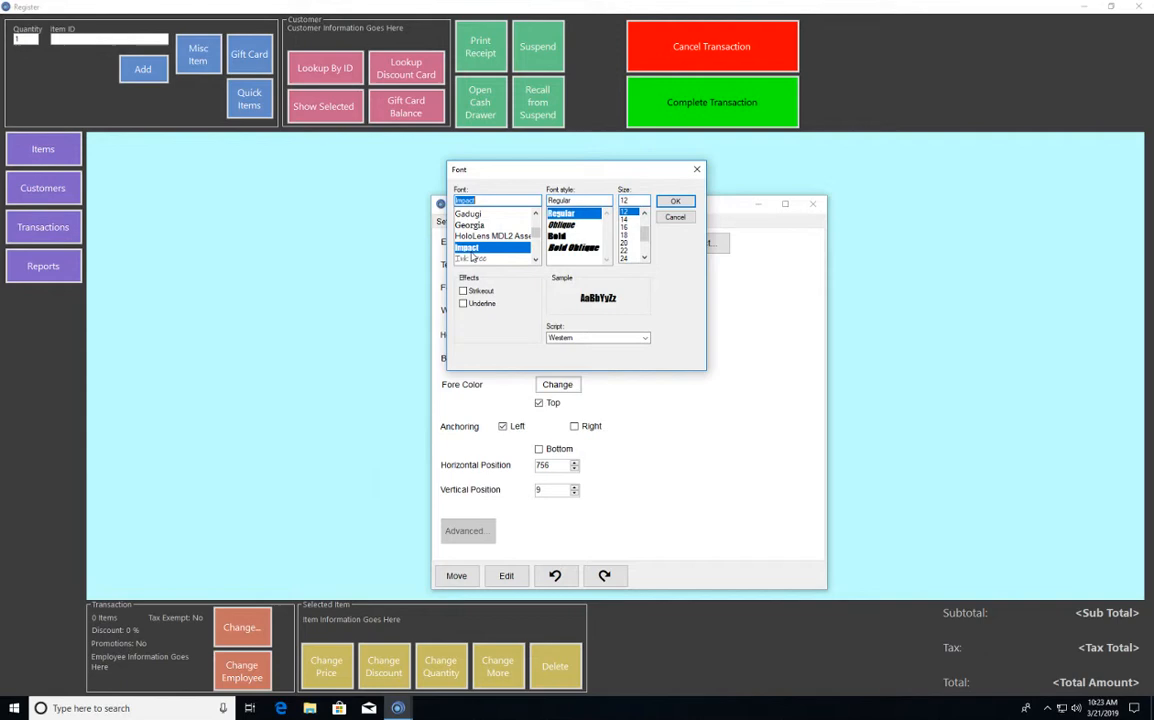
click(627, 229)
click(675, 201)
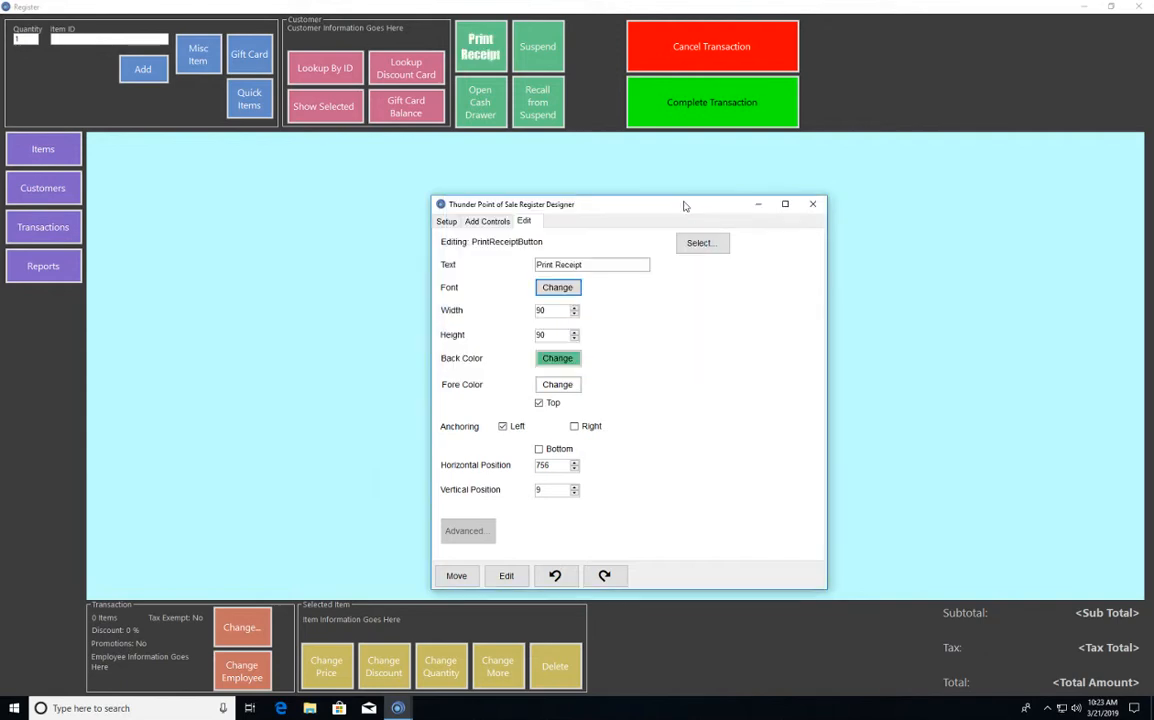
- Copy the Print Receipt button's formatting to the Open Cash Drawer, Recall from Suspend and Suspend buttons
right_click(481, 44)
click(556, 173)
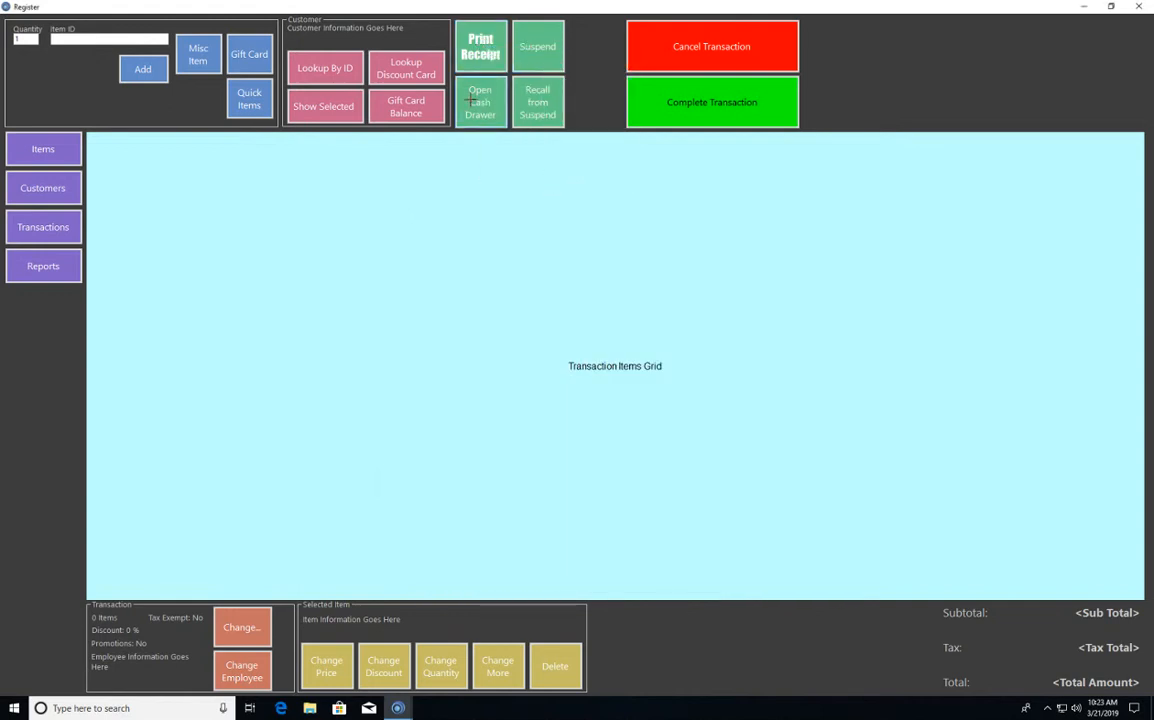
click(485, 112)
click(535, 101)
click(537, 47)
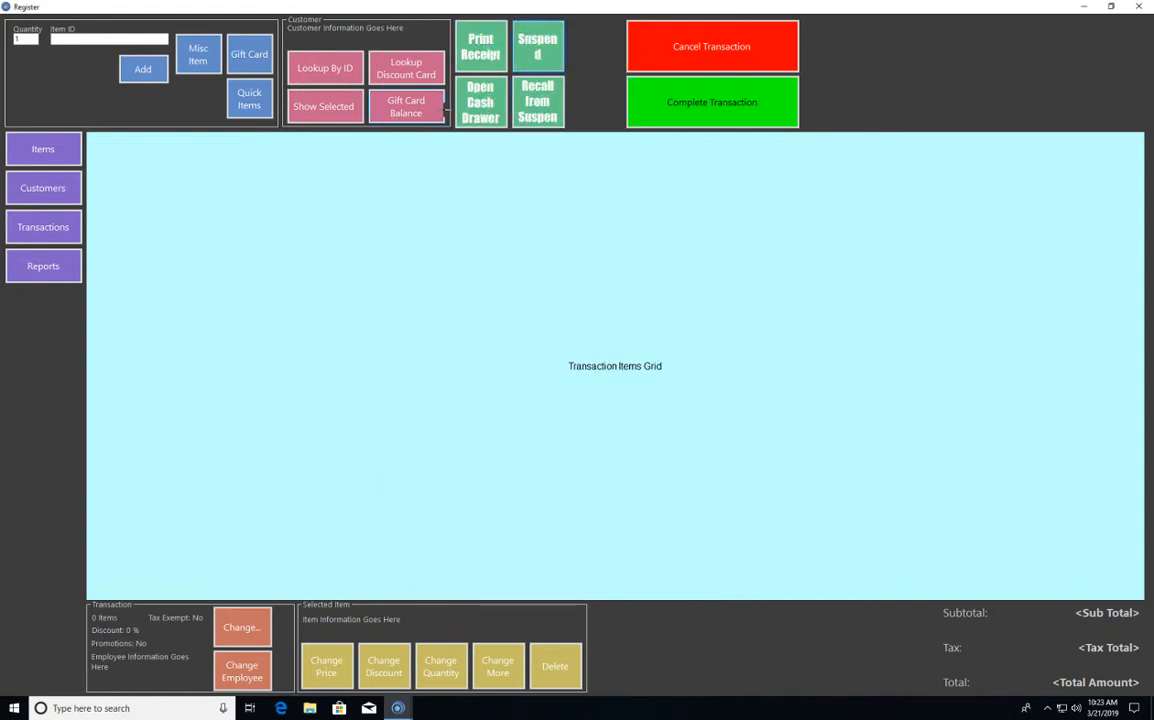
- Change the Print Receipt button's font to Constantia, regular style, size 16
right_click(493, 45)
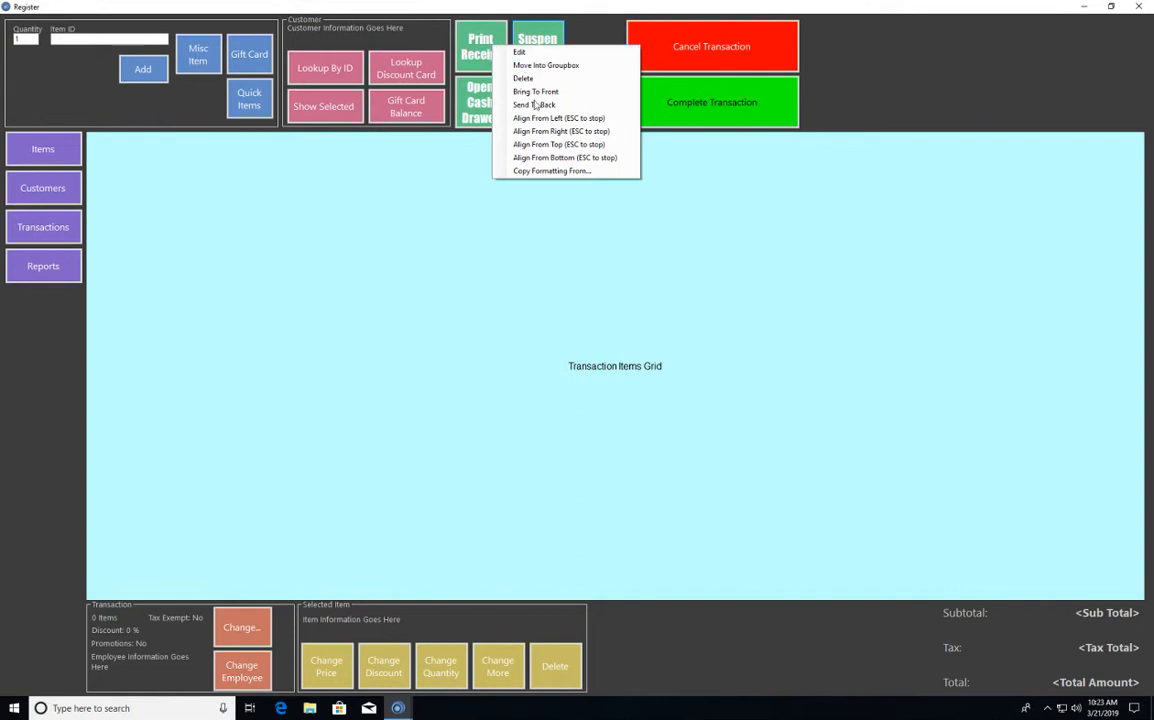
click(521, 51)
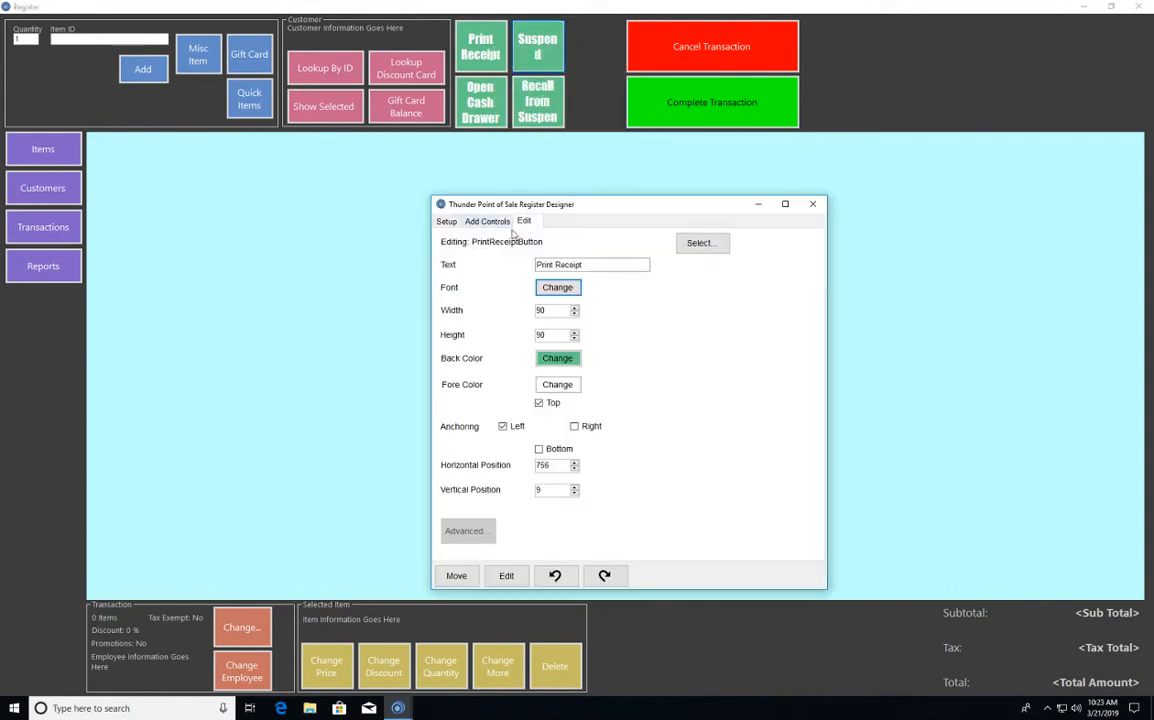
click(557, 287)
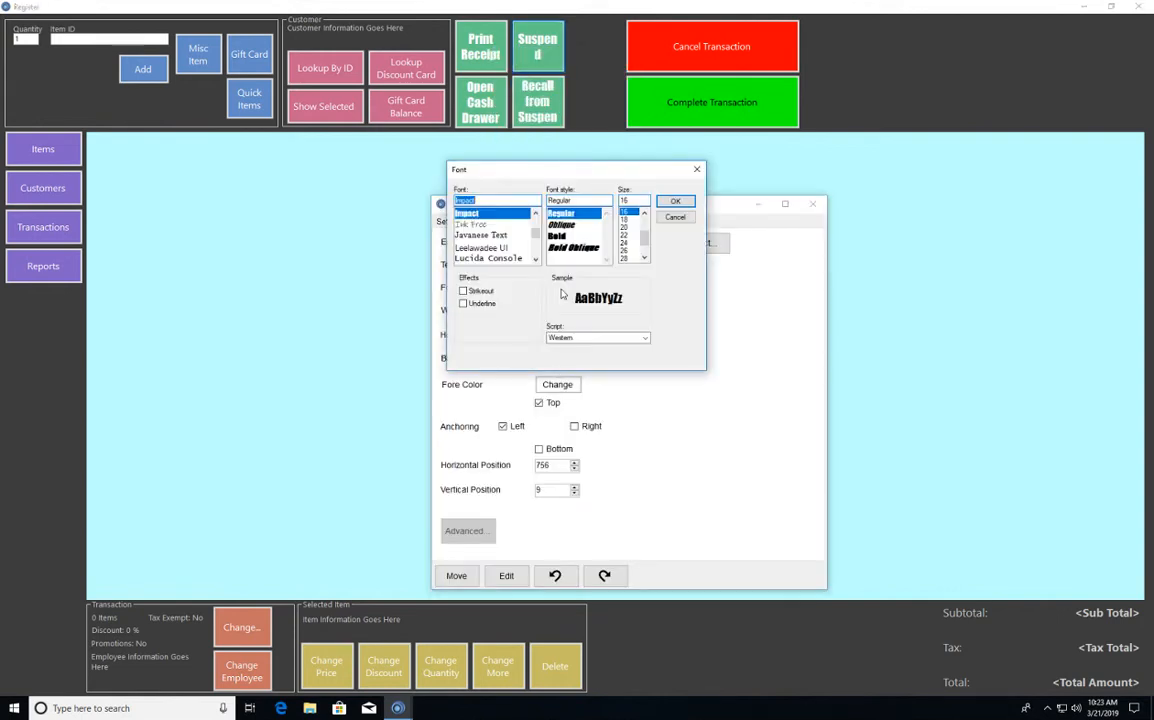
mouse_move(536, 233)
mouse_down()
mouse_move(541, 256)
mouse_move(537, 231)
mouse_up()
click(537, 230)
click(536, 251)
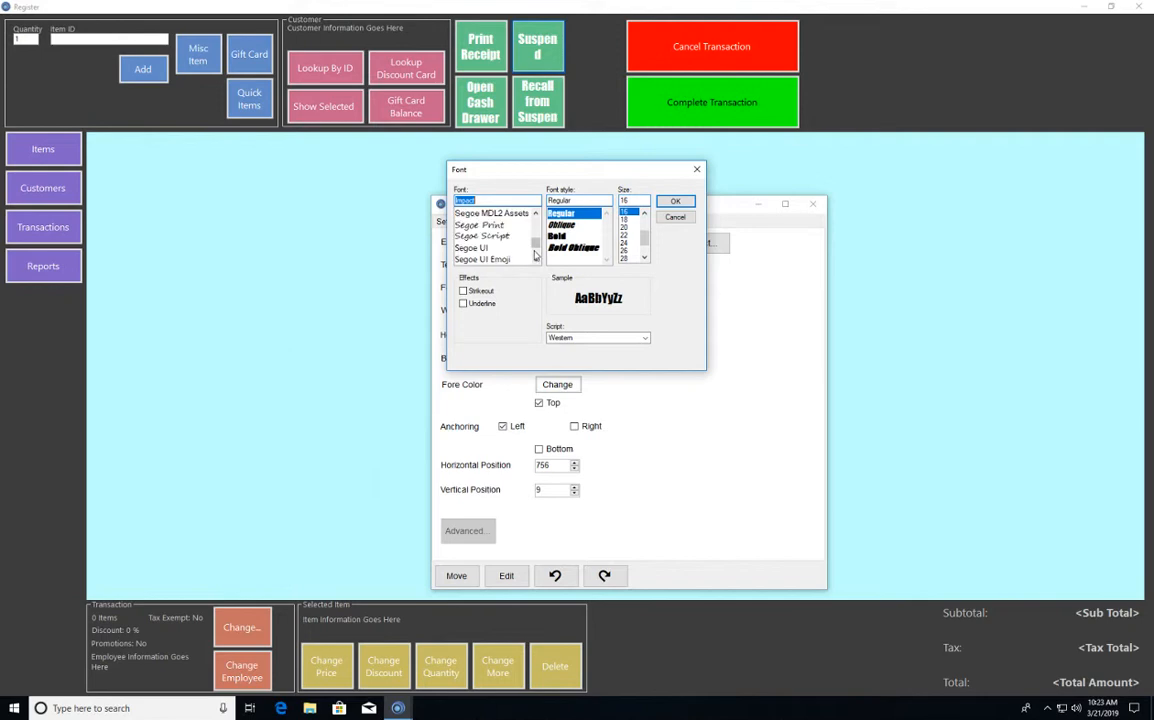
click(537, 229)
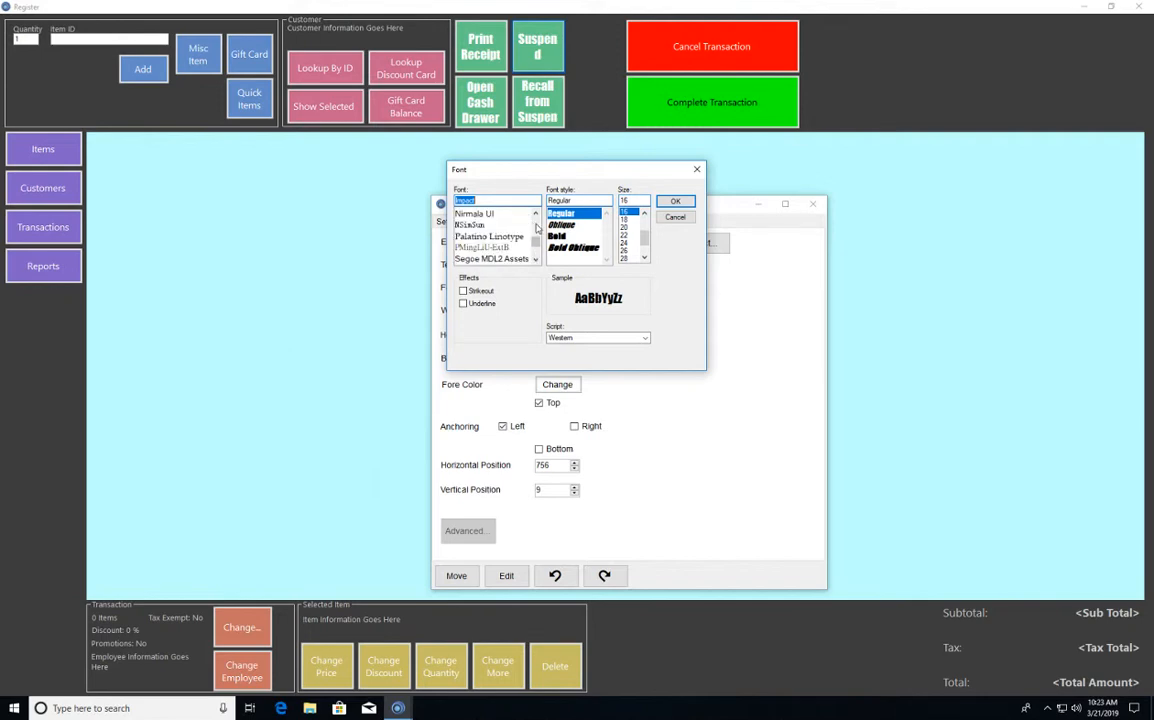
click(537, 229)
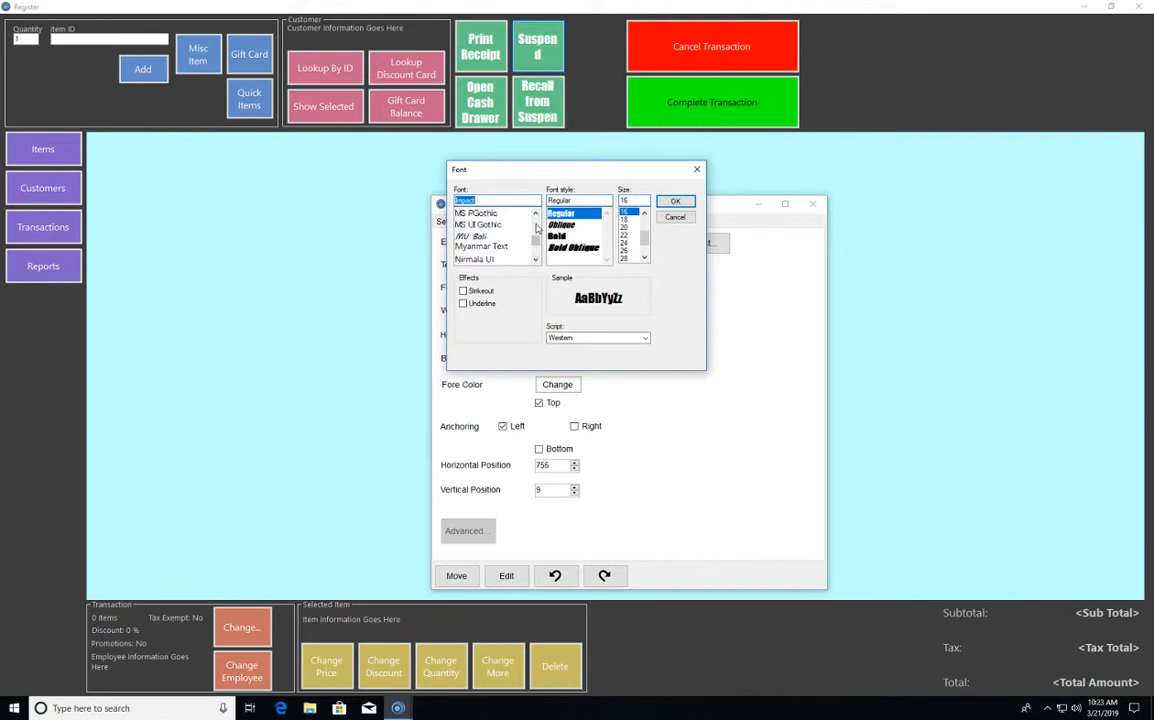
click(537, 229)
click(537, 229)
click(537, 229)
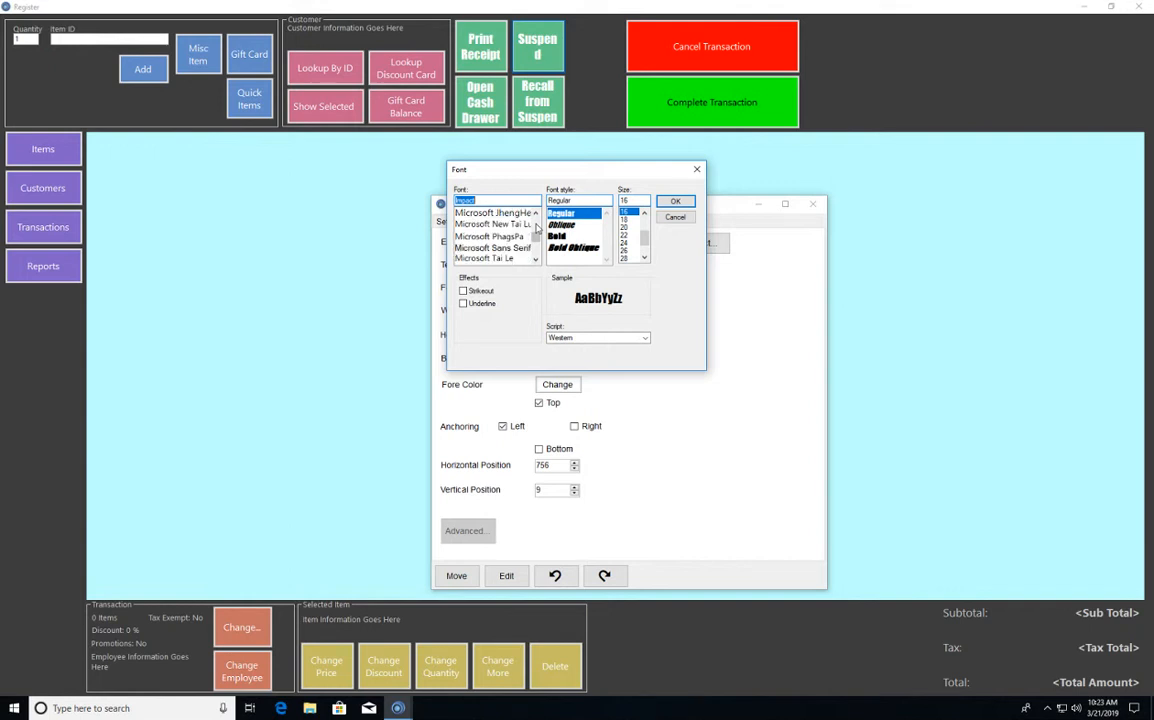
click(537, 229)
click(537, 229)
click(537, 229)
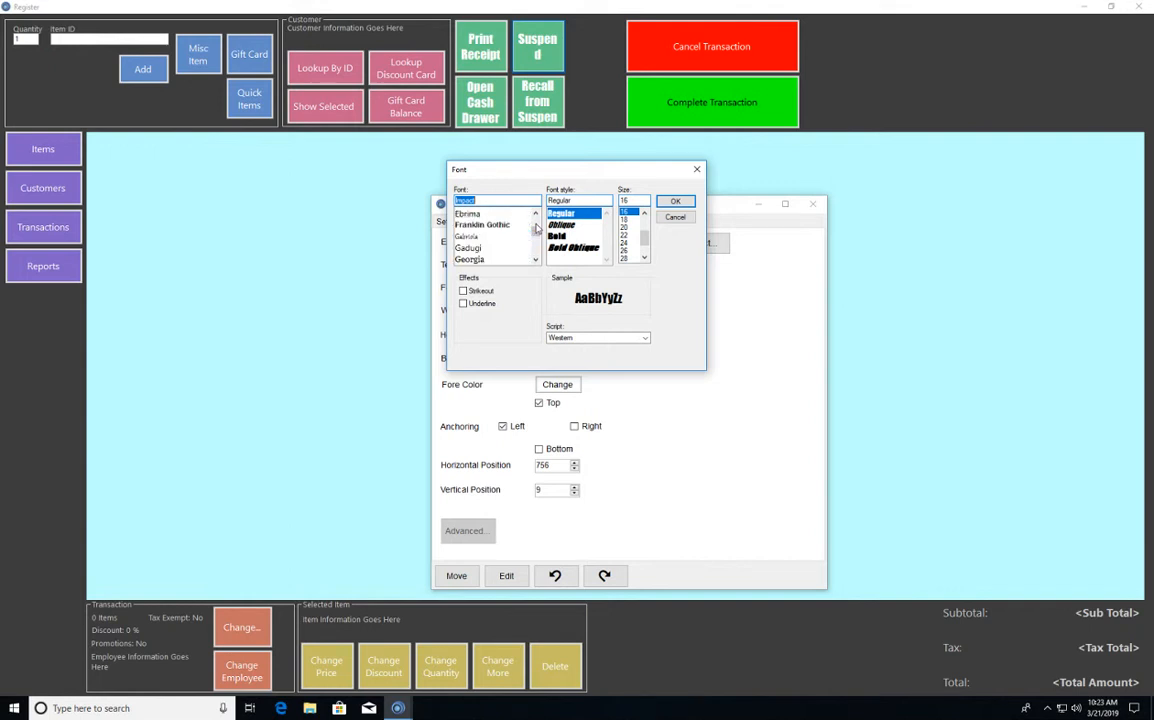
click(537, 229)
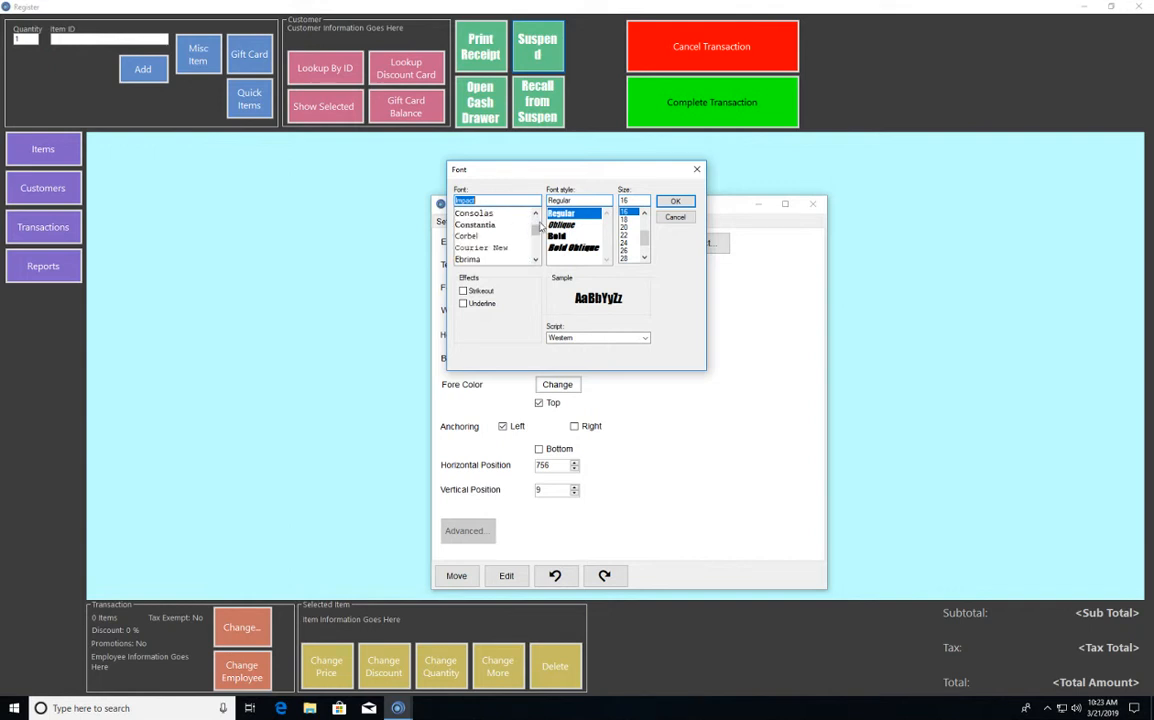
click(509, 226)
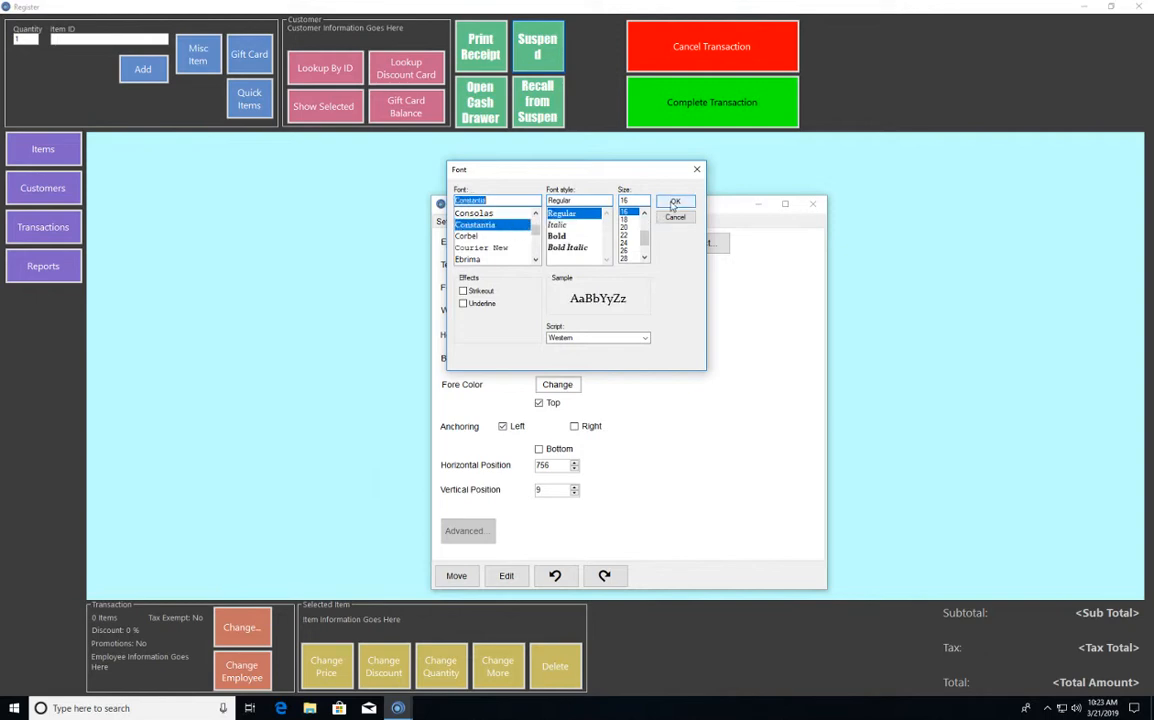
click(674, 203)
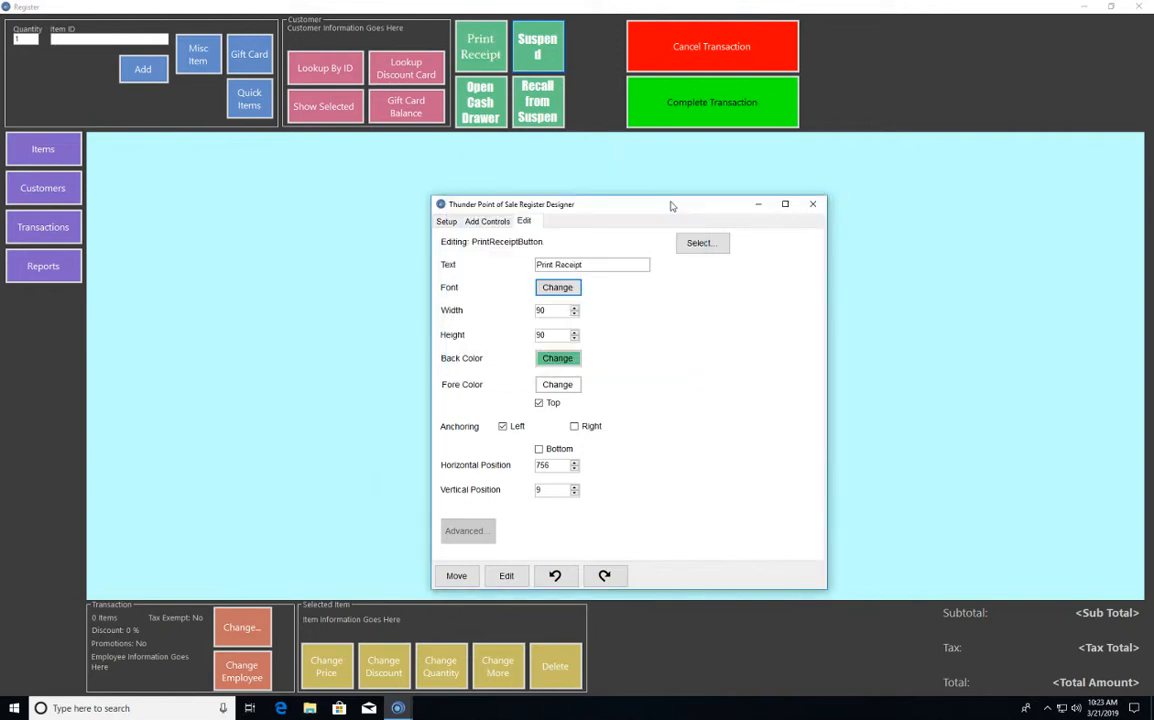
- Copy the Print Receipt button's formatting to the Suspend, Open Cash Drawer and Recall from Suspend buttons
right_click(481, 41)
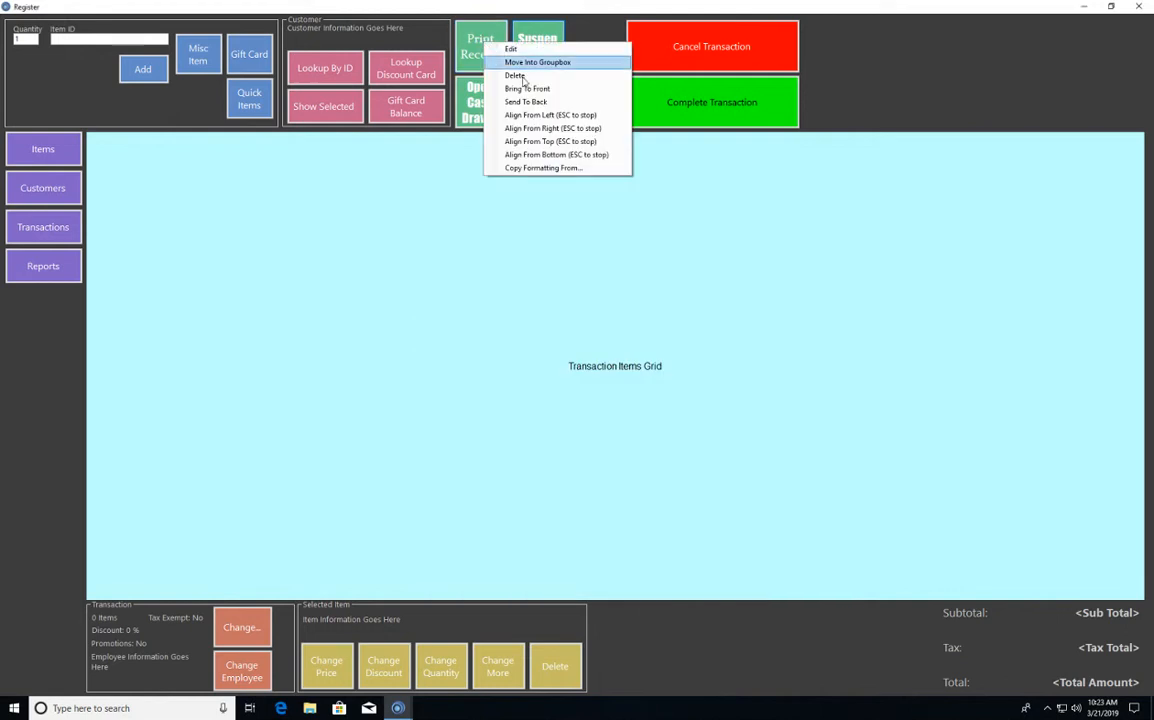
click(520, 165)
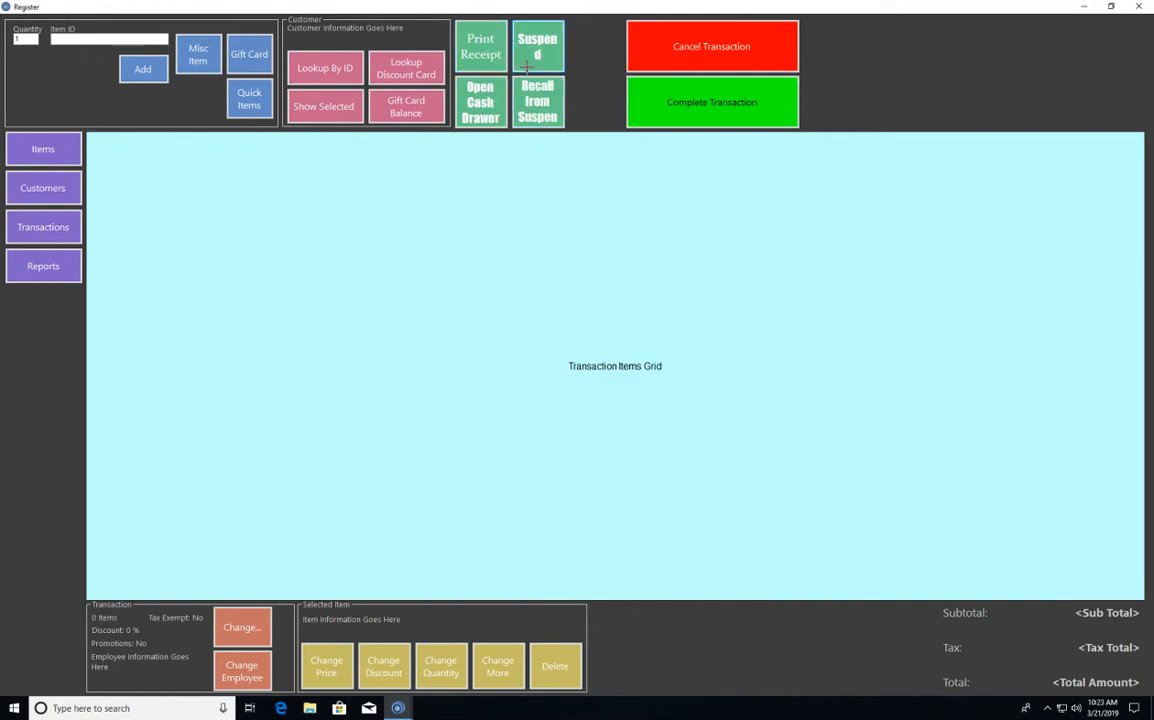
click(480, 102)
click(537, 100)
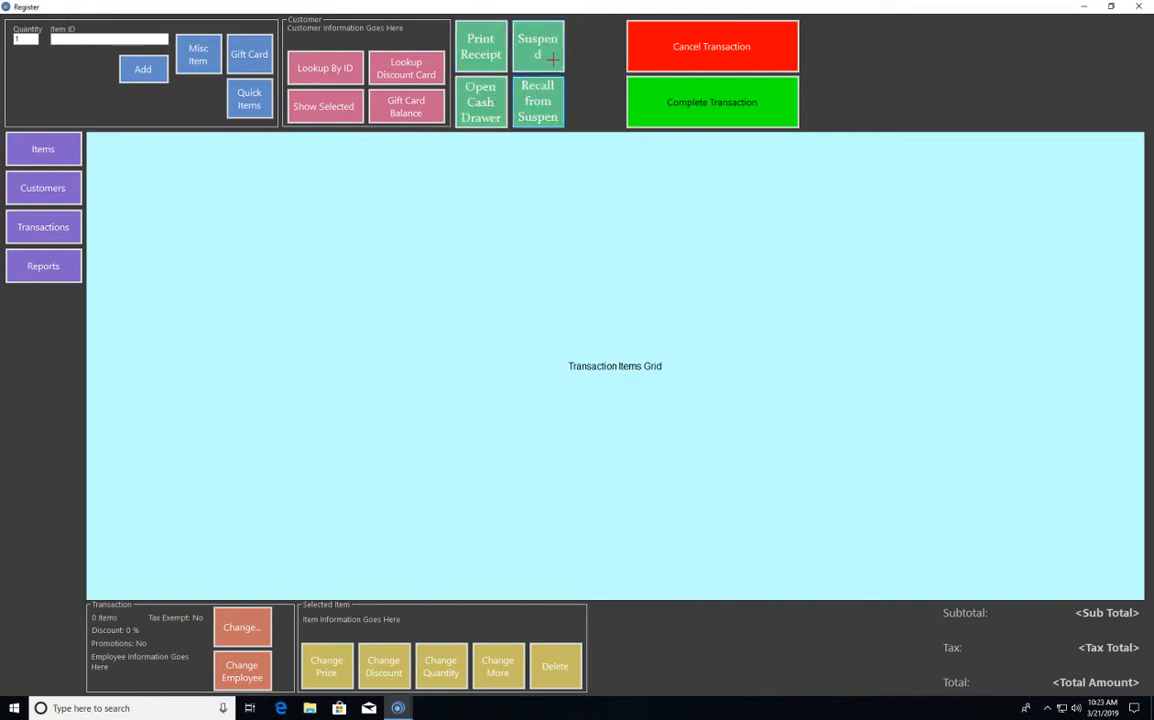
- Change the Print Receipt button's font to Constantia, regular style, size 14
right_click(490, 52)
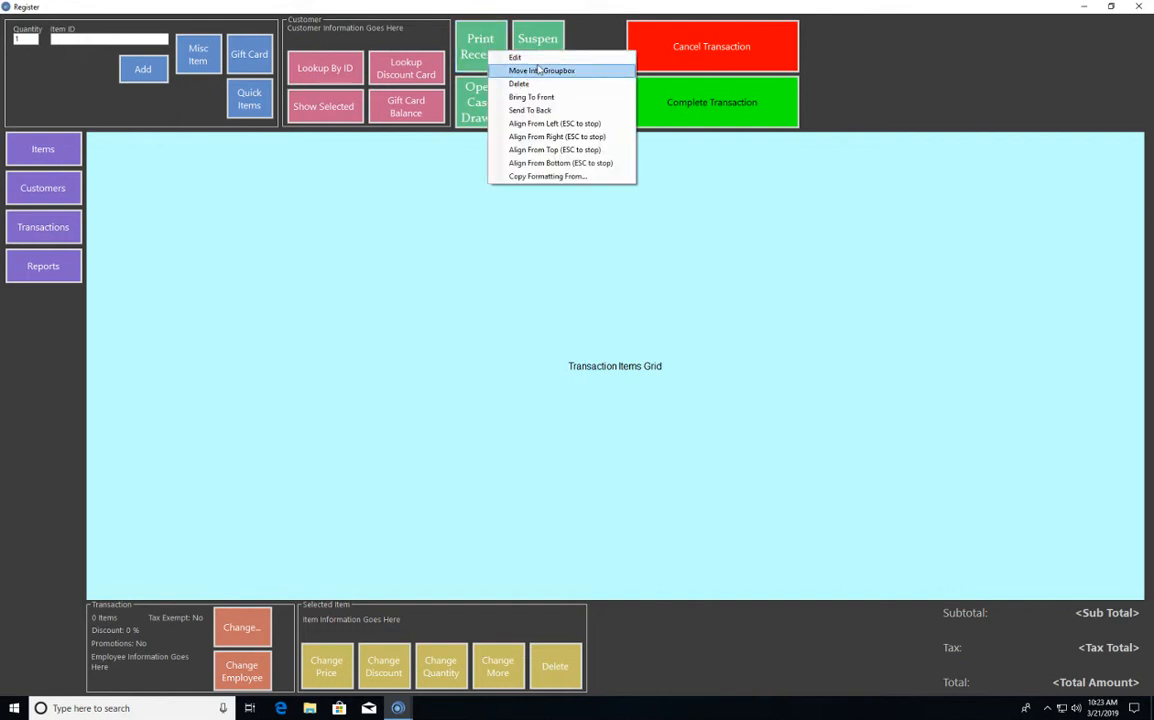
click(514, 57)
click(558, 288)
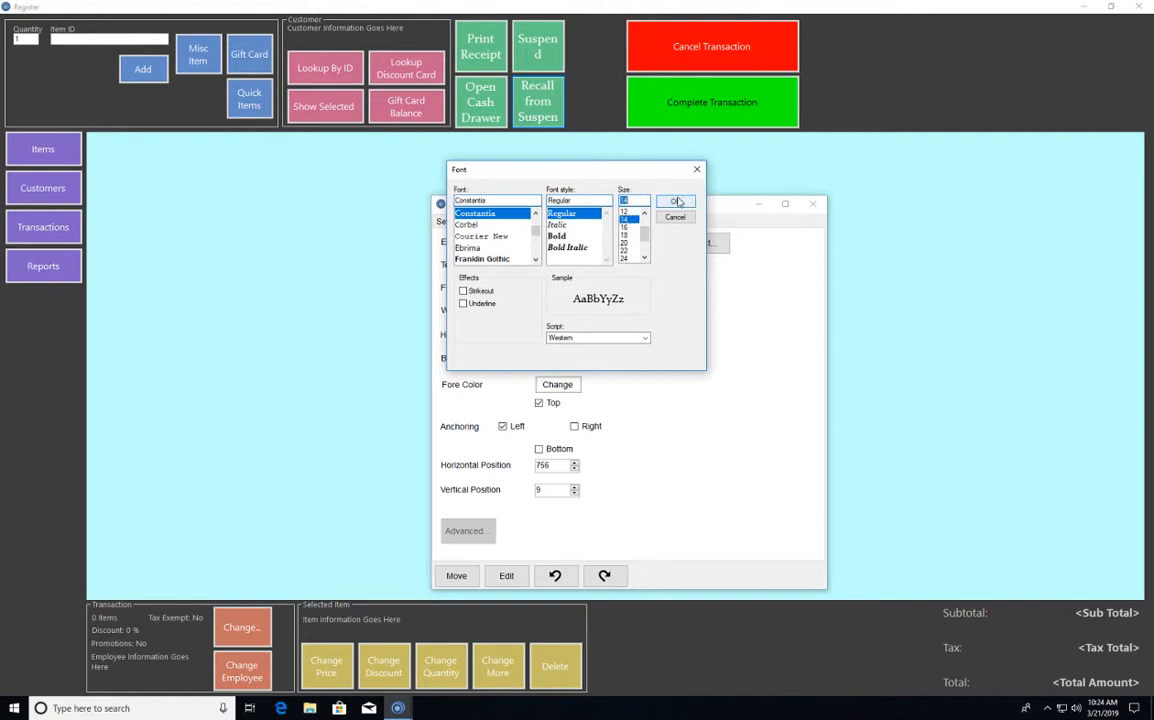
click(675, 201)
- Copy the Print Receipt button's formatting to Open Cash Drawer, Recall from Suspend, Suspend and the four Customer group buttons
right_click(484, 57)
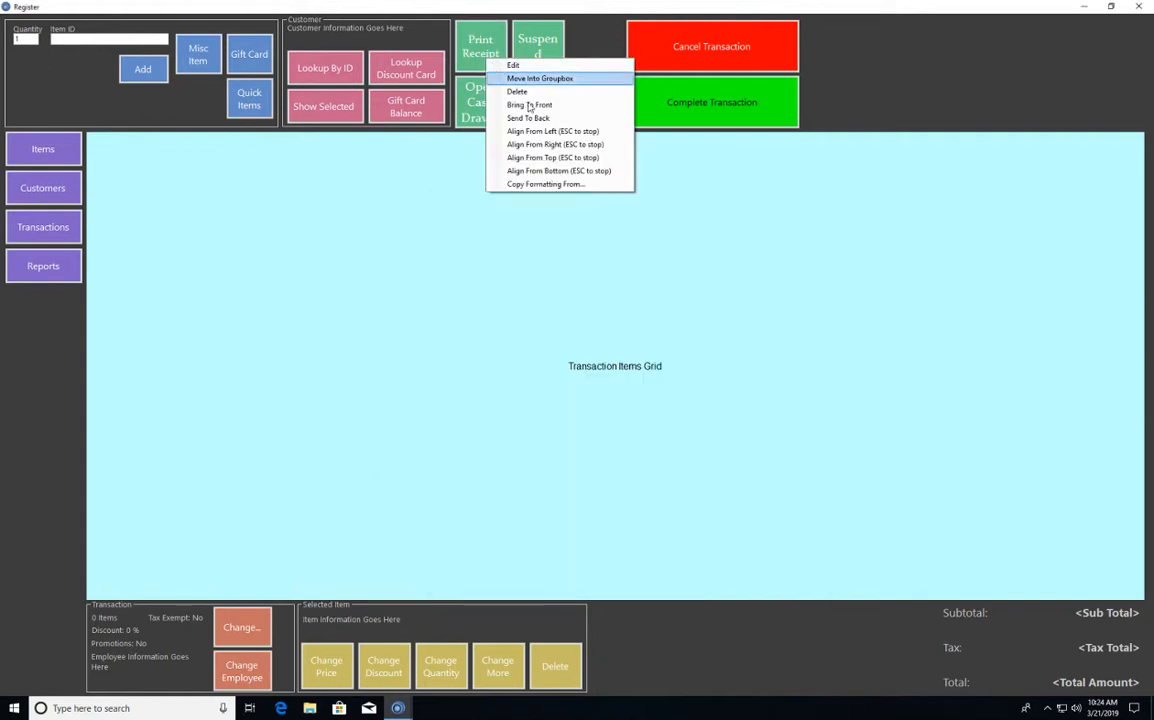
click(545, 184)
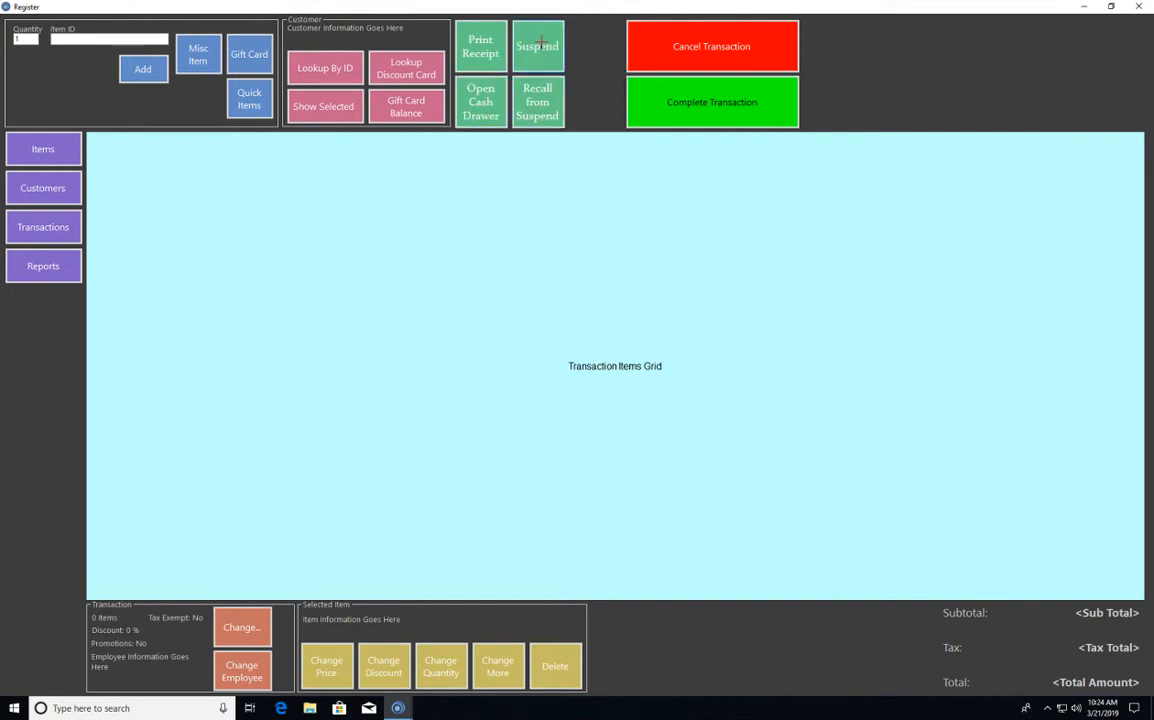
click(412, 101)
click(405, 67)
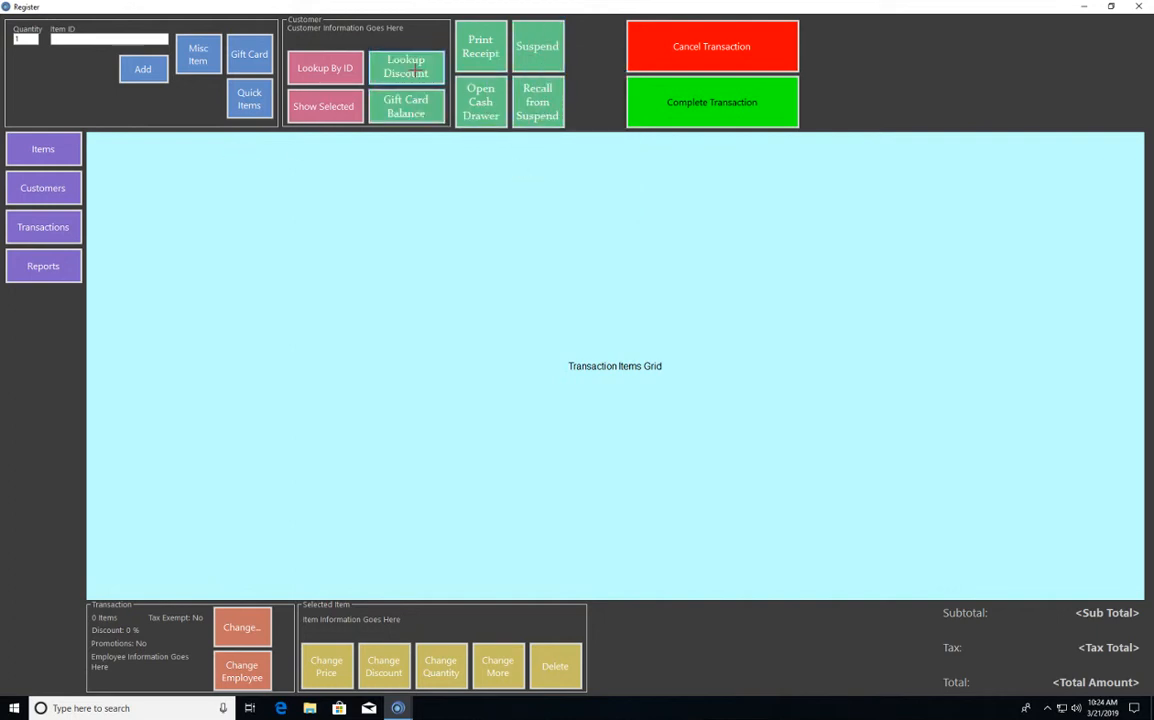
click(323, 105)
click(345, 66)
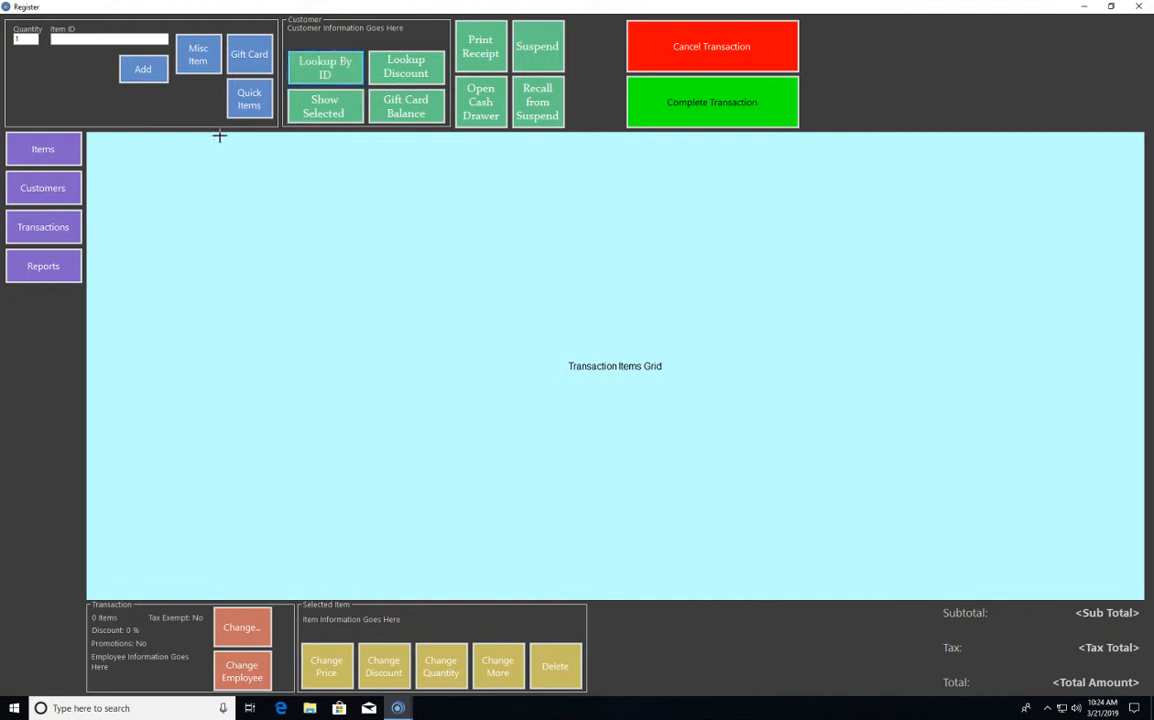
- Apply the copied Print Receipt formatting to Quick Items, Gift Card, Misc Item, Add, Items, Customers, Transactions and Reports
click(233, 85)
click(230, 56)
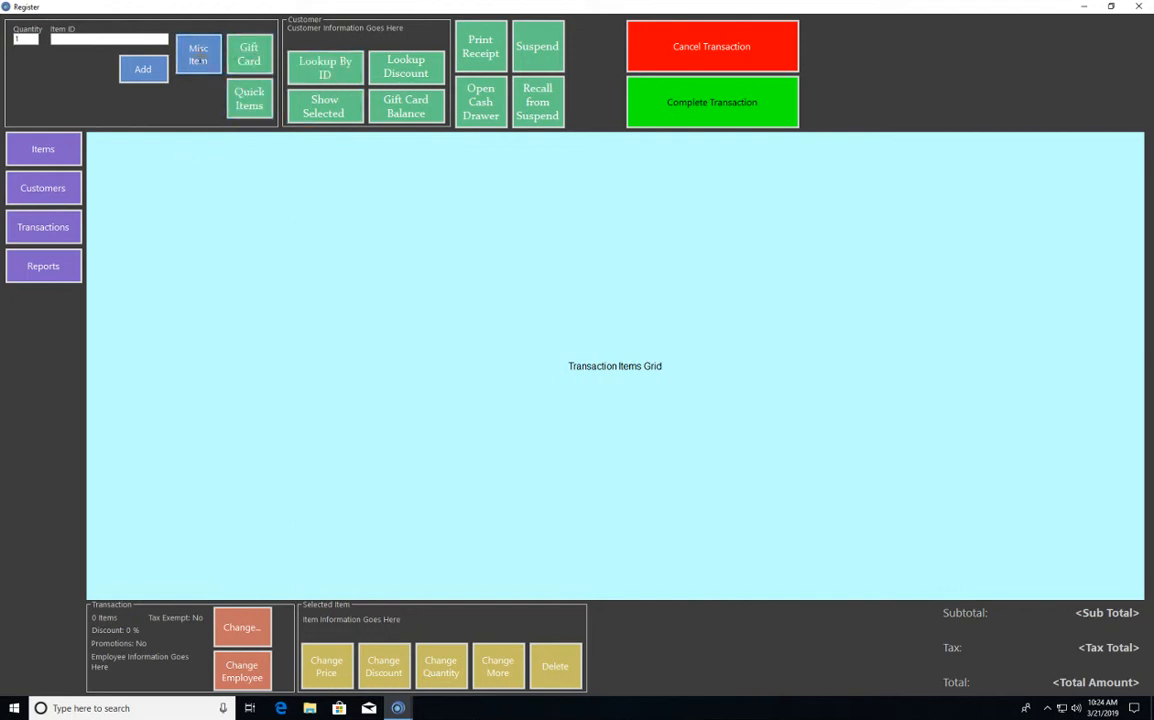
click(198, 55)
click(143, 69)
click(42, 148)
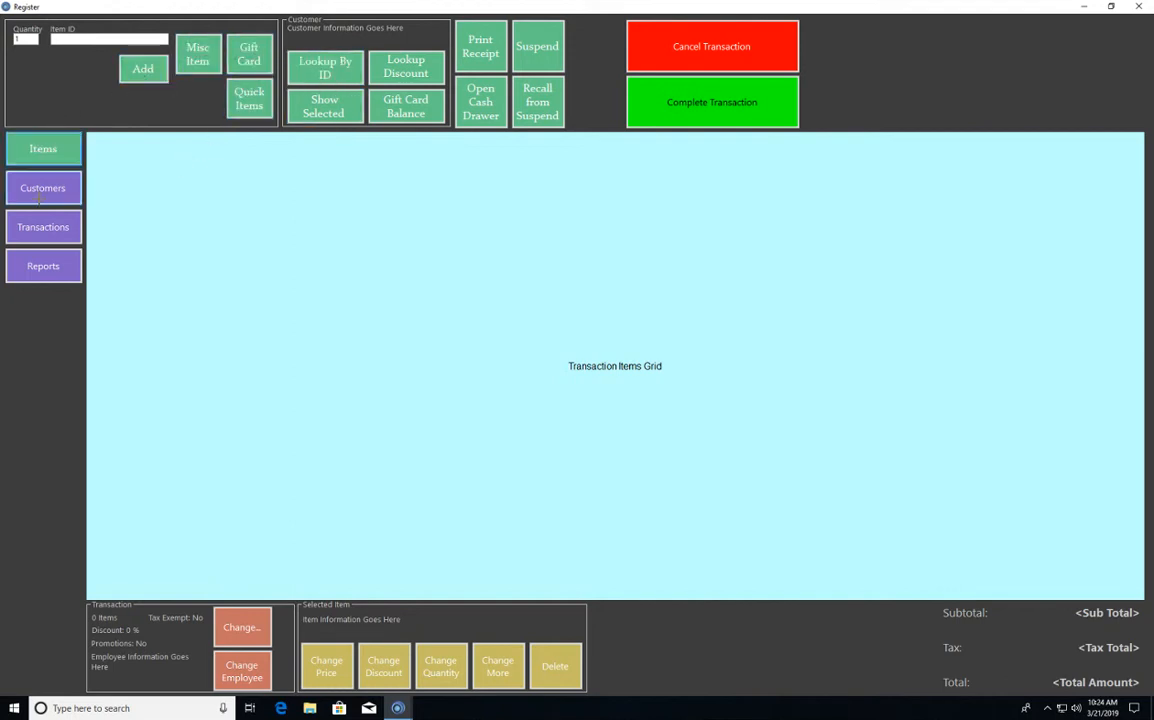
click(43, 188)
click(43, 227)
click(45, 266)
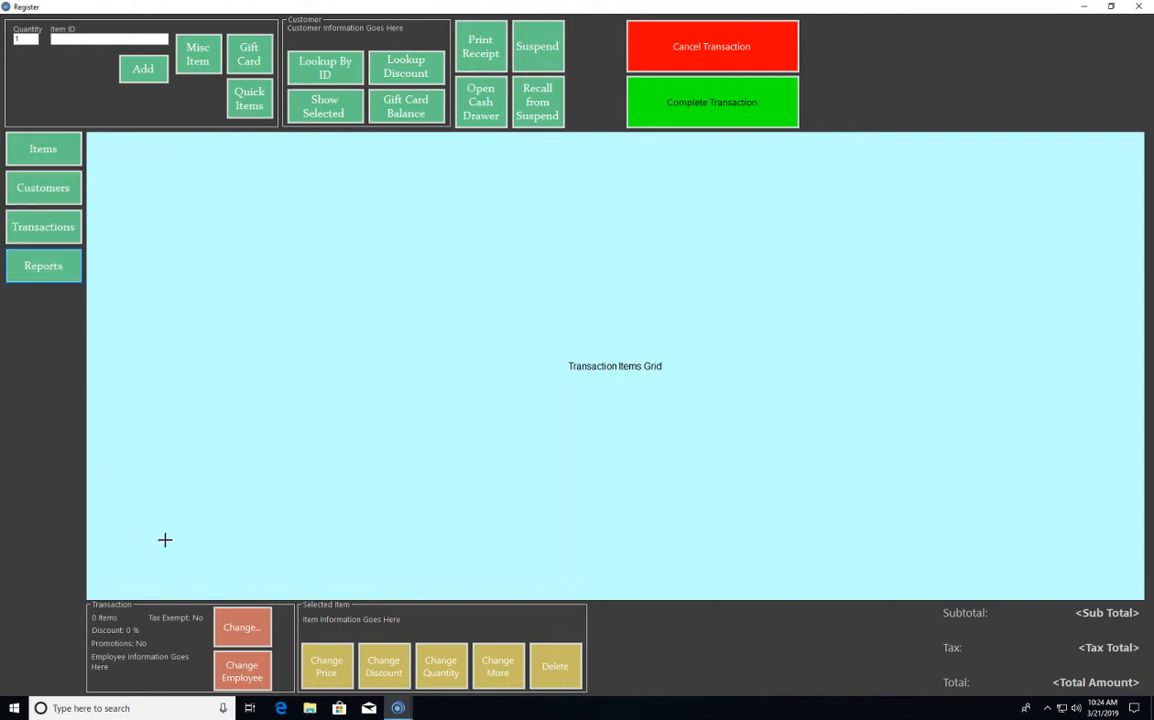
- Apply the copied formatting to the two Transaction group buttons and the five Selected Item buttons
click(241, 627)
click(241, 667)
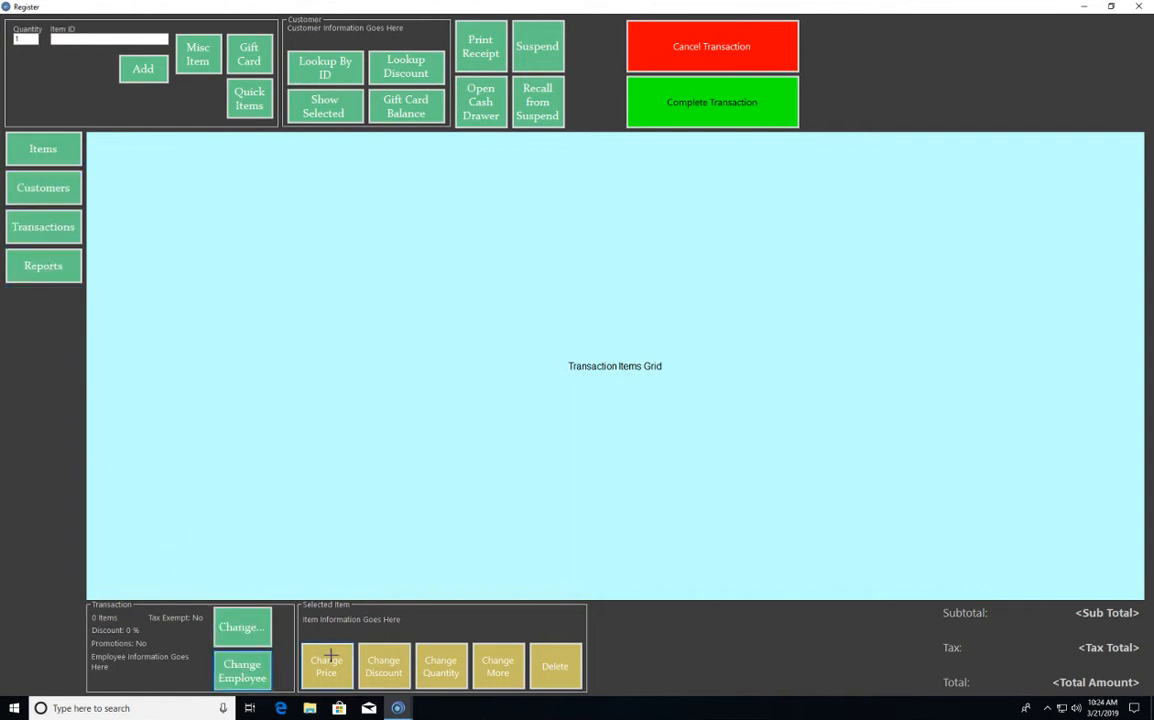
click(326, 666)
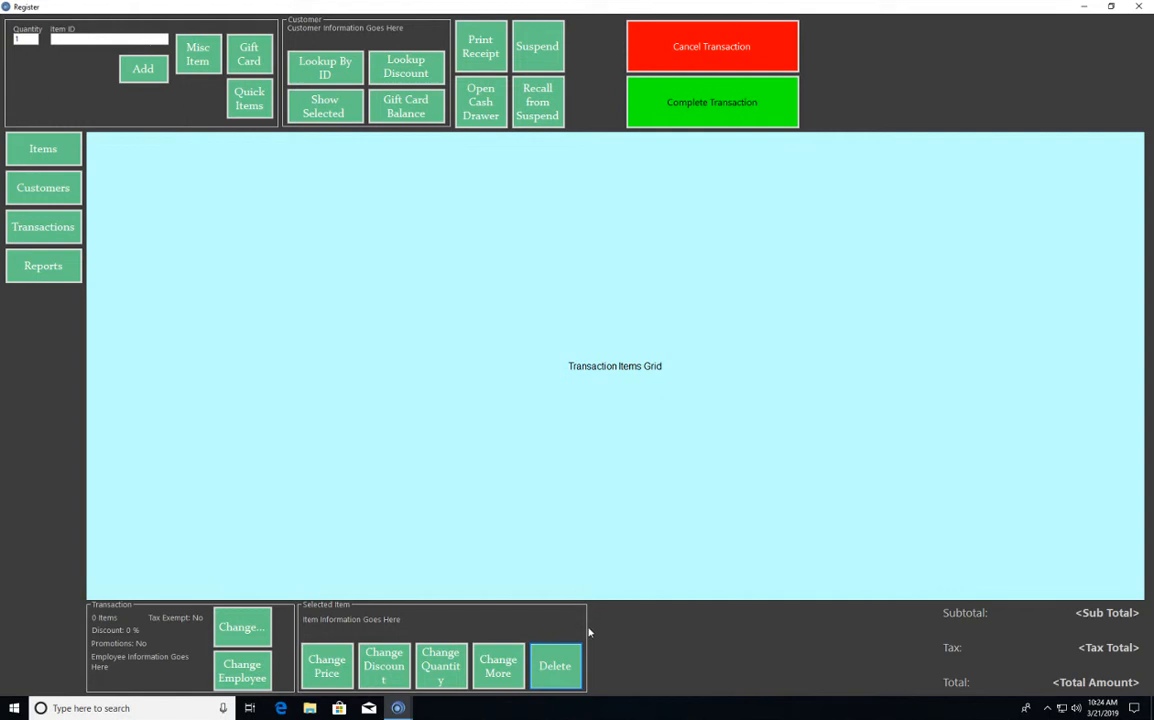
- Widen the Selected Item group box and set the Change Price button to width 100 and height 80
drag(589, 628, 673, 623)
right_click(350, 665)
click(405, 569)
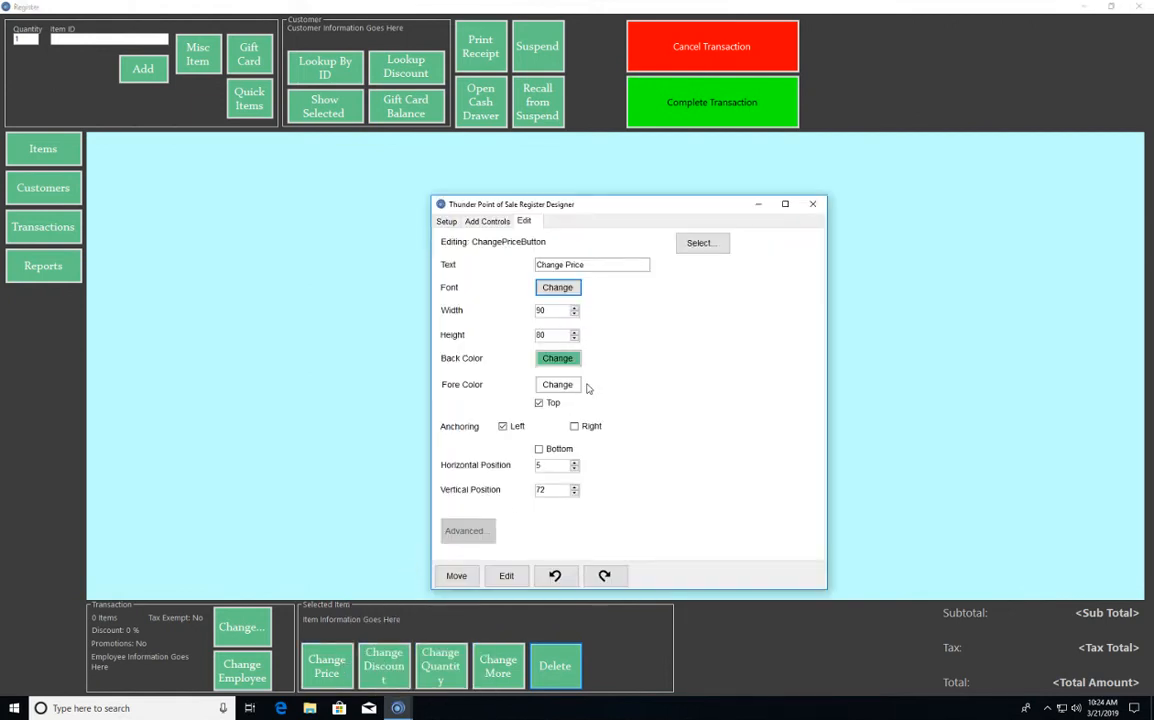
double_click(554, 335)
text(90)
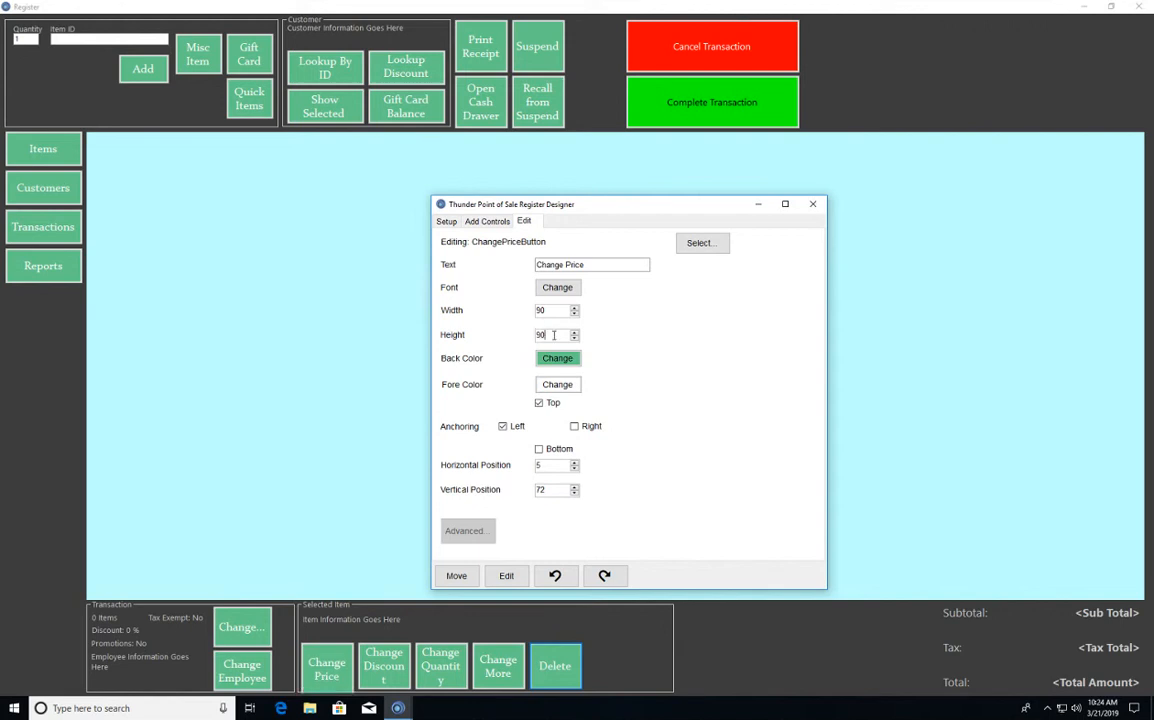
double_click(554, 335)
text(80)
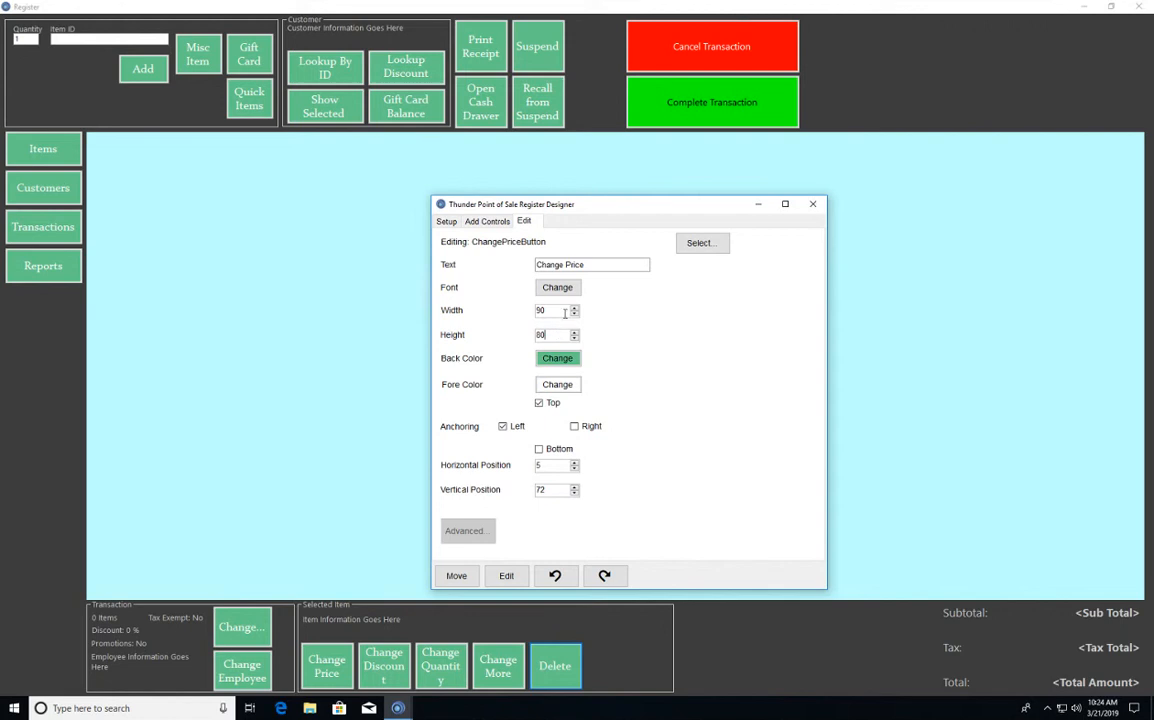
double_click(556, 311)
text(100)
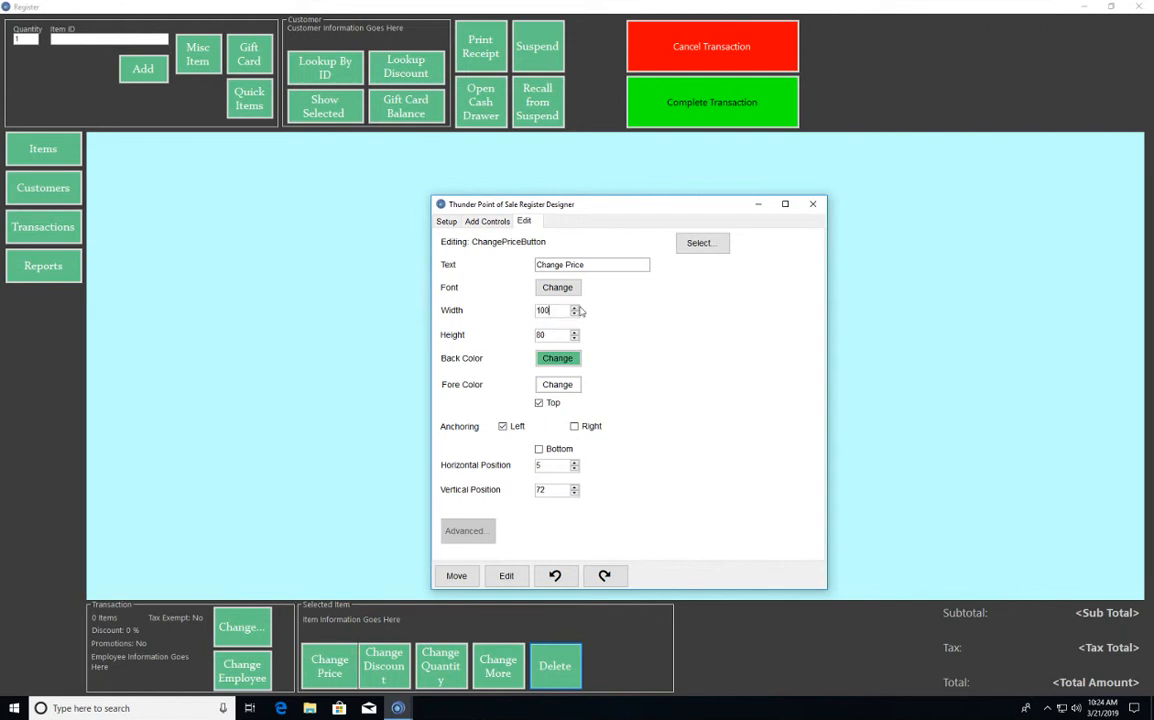
- Set the width of the Change Discount and Change Quantity buttons to 100
right_click(372, 660)
click(392, 638)
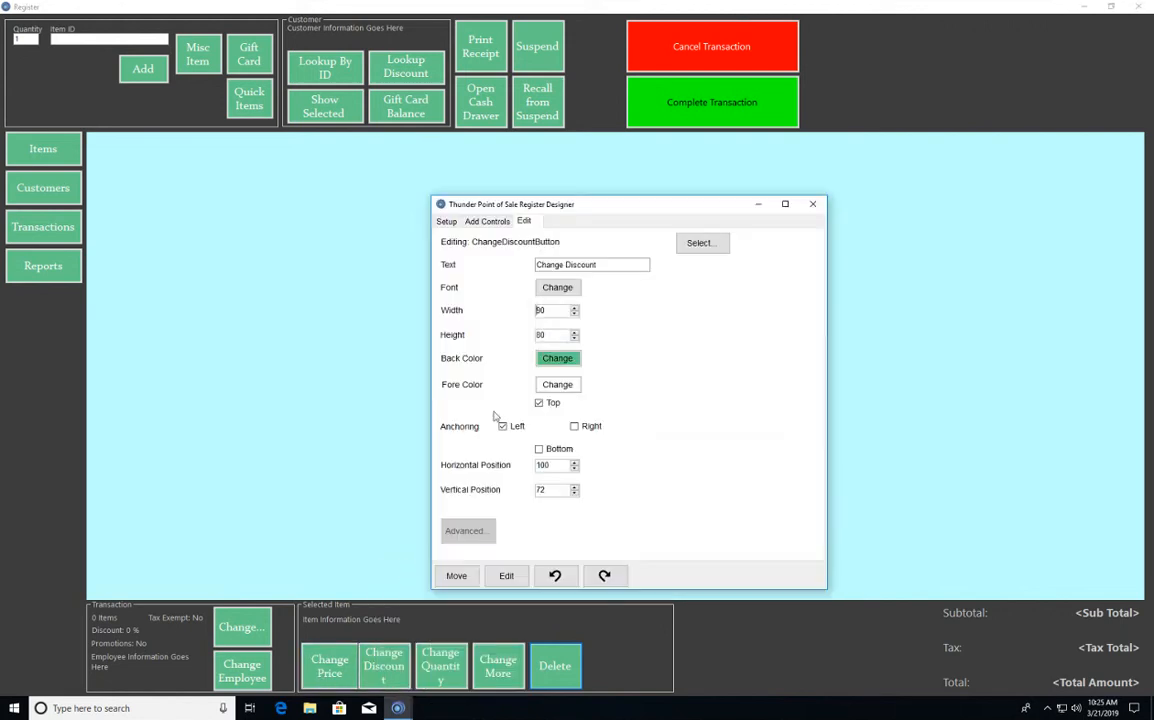
double_click(559, 311)
text(100)
right_click(443, 671)
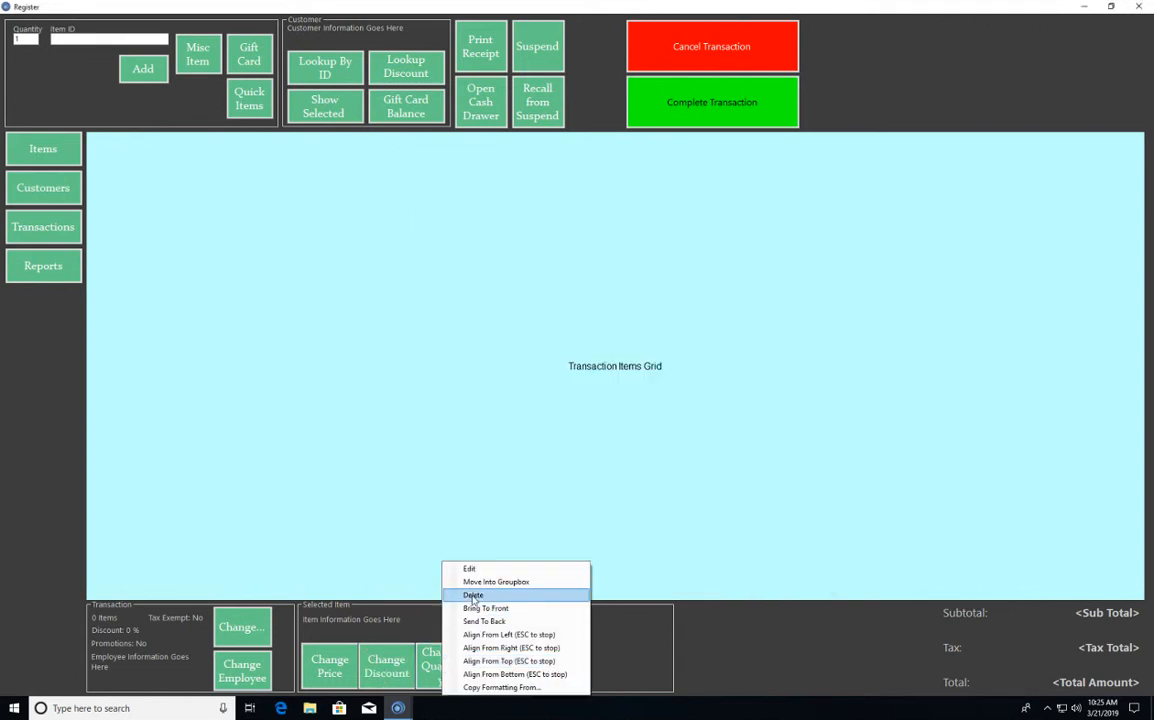
click(469, 568)
double_click(551, 310)
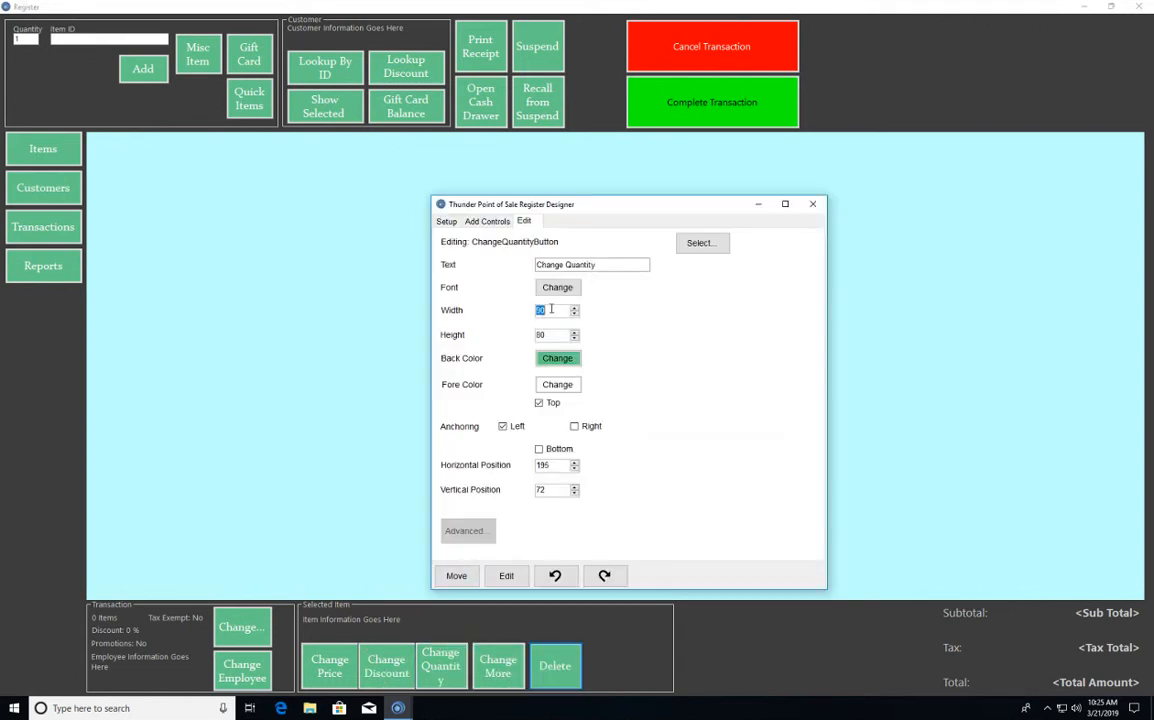
text(100)
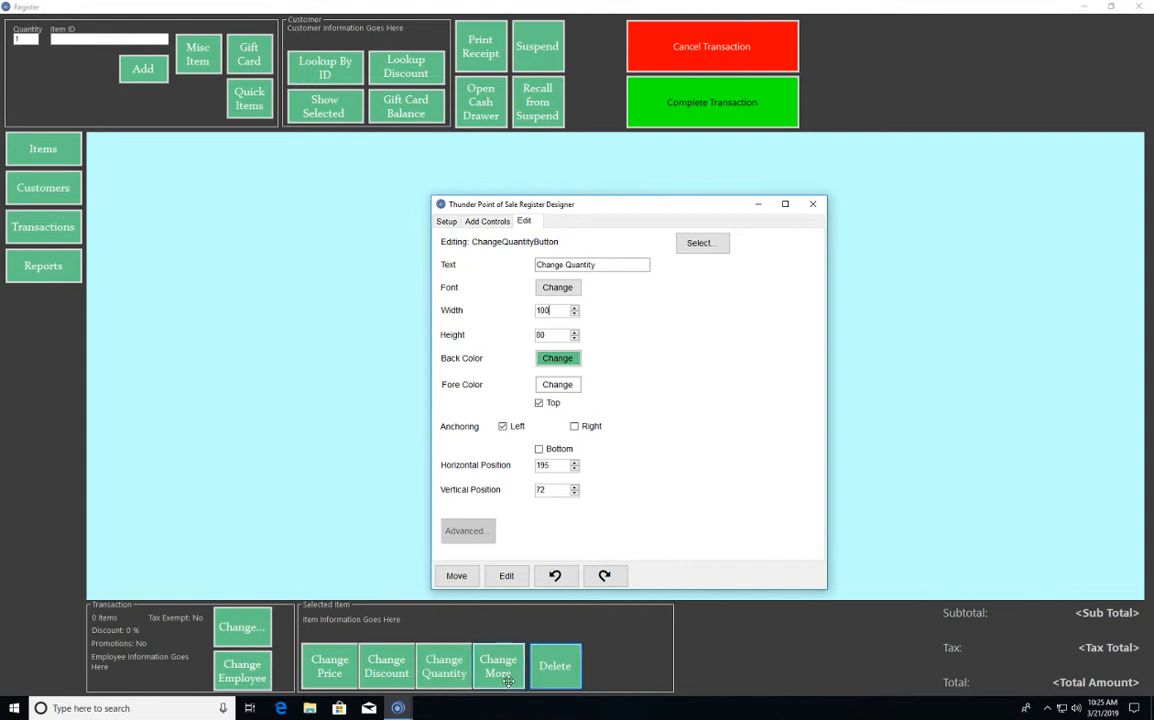
- Set the width of the Change More and Delete buttons to 100
right_click(508, 684)
click(556, 568)
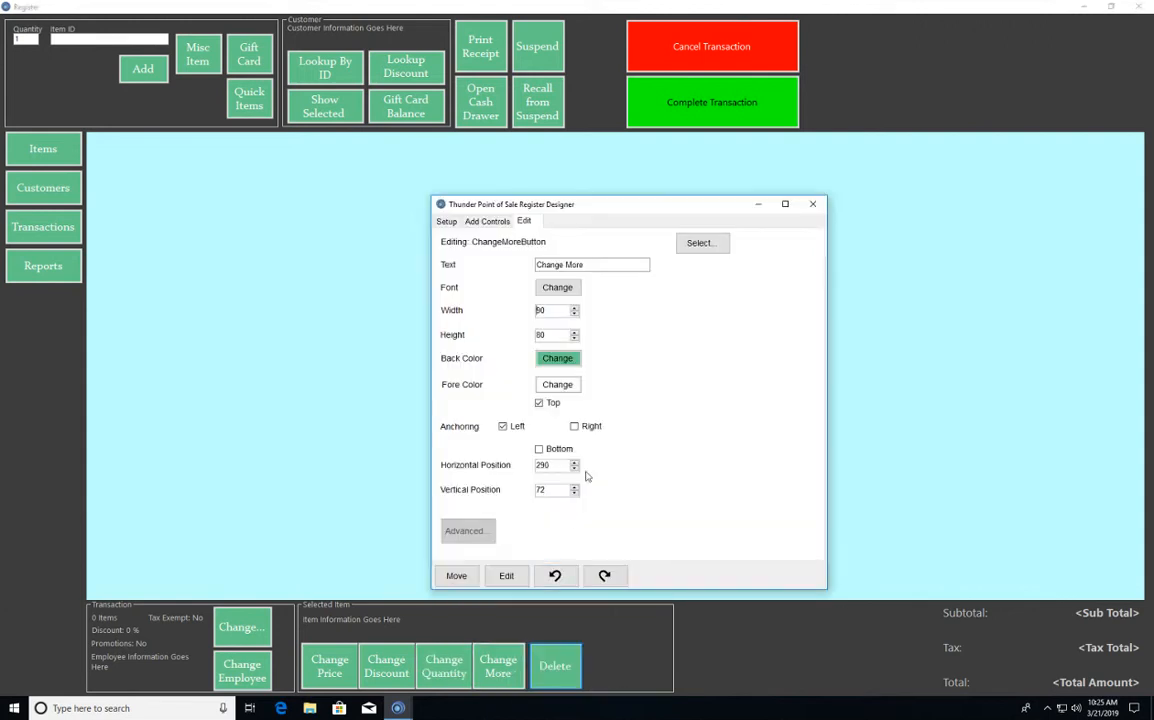
double_click(551, 310)
text(100)
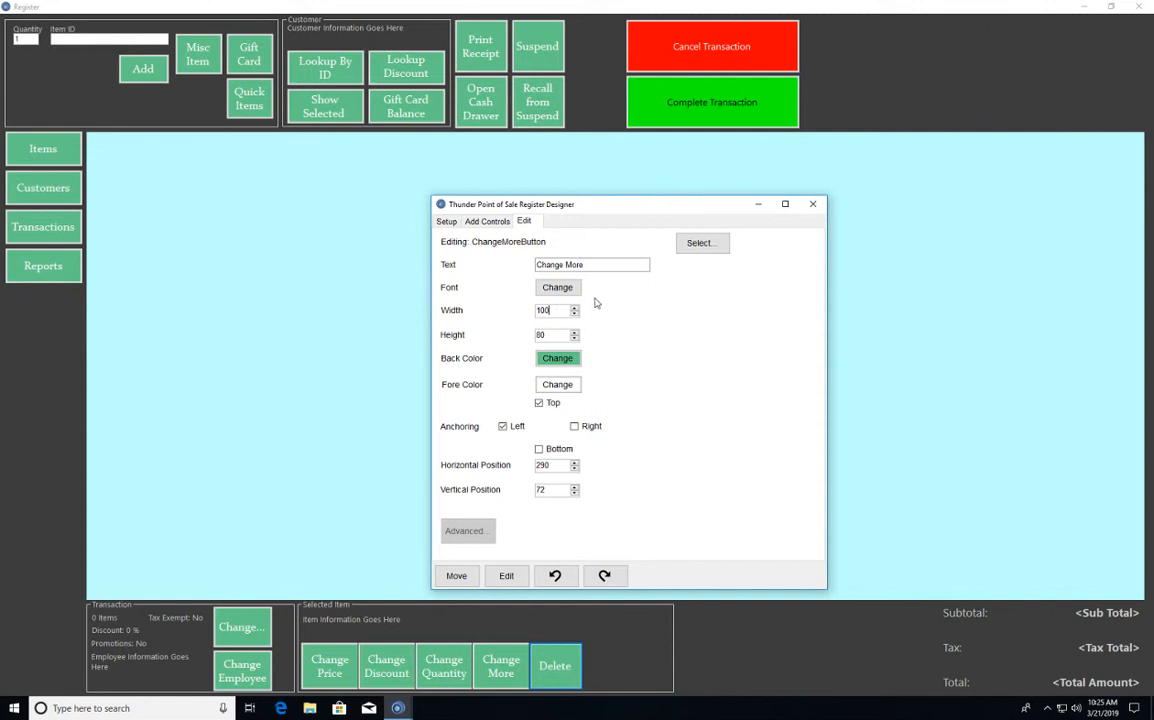
right_click(568, 676)
click(588, 568)
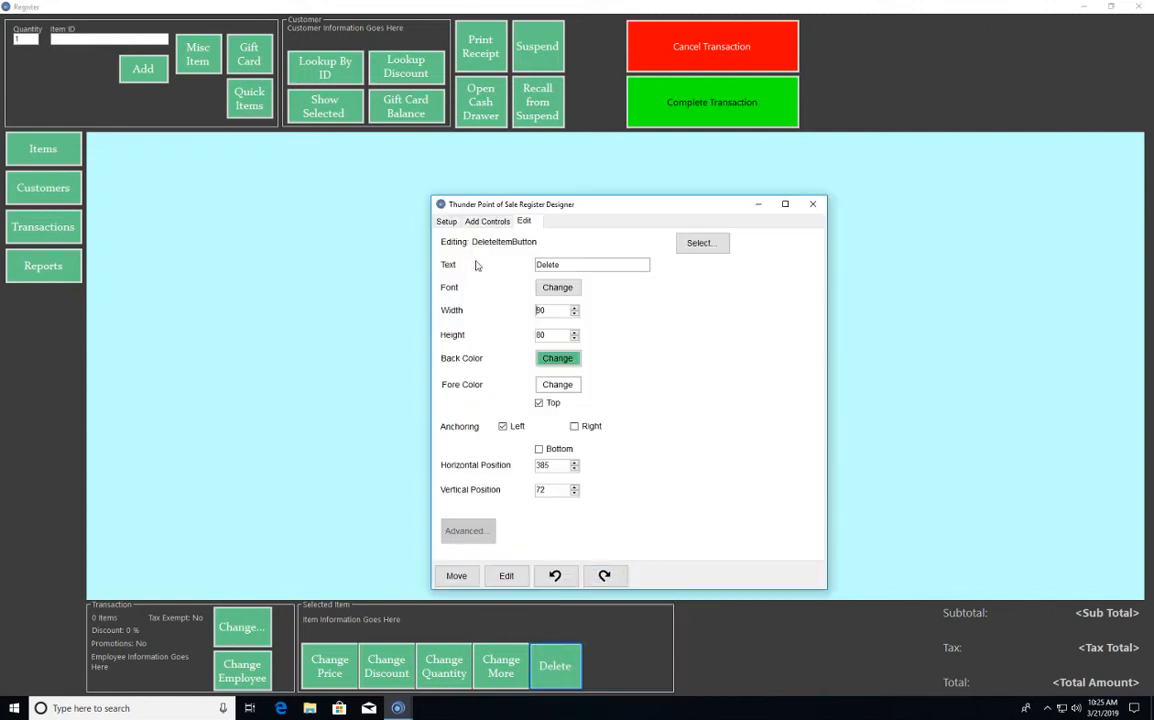
double_click(557, 310)
text(100)
- Set the Change Discount button's horizontal position to 110 within the Selected Item group
right_click(388, 665)
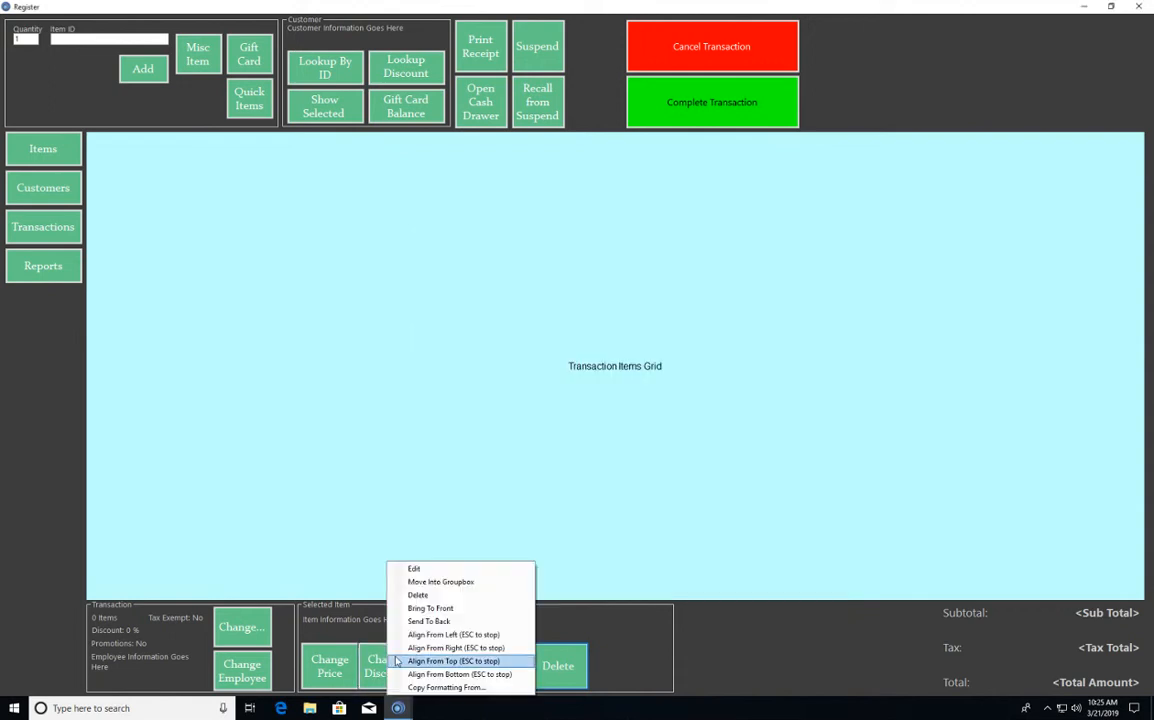
click(423, 572)
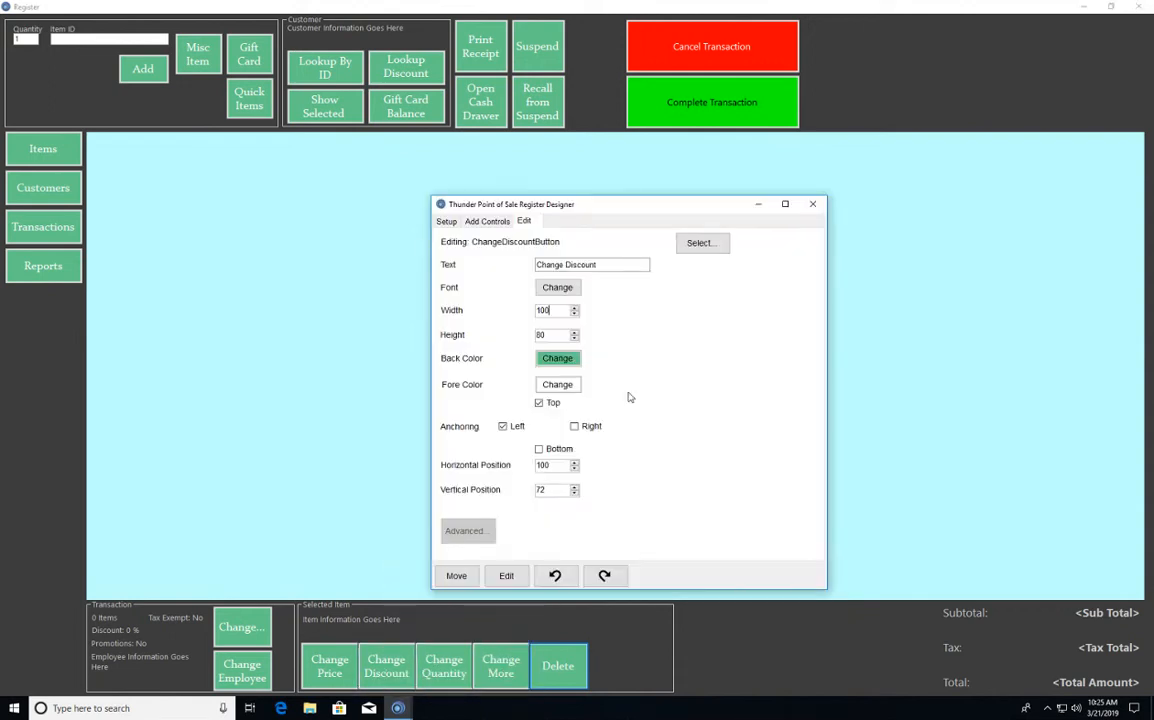
double_click(557, 465)
text(110)
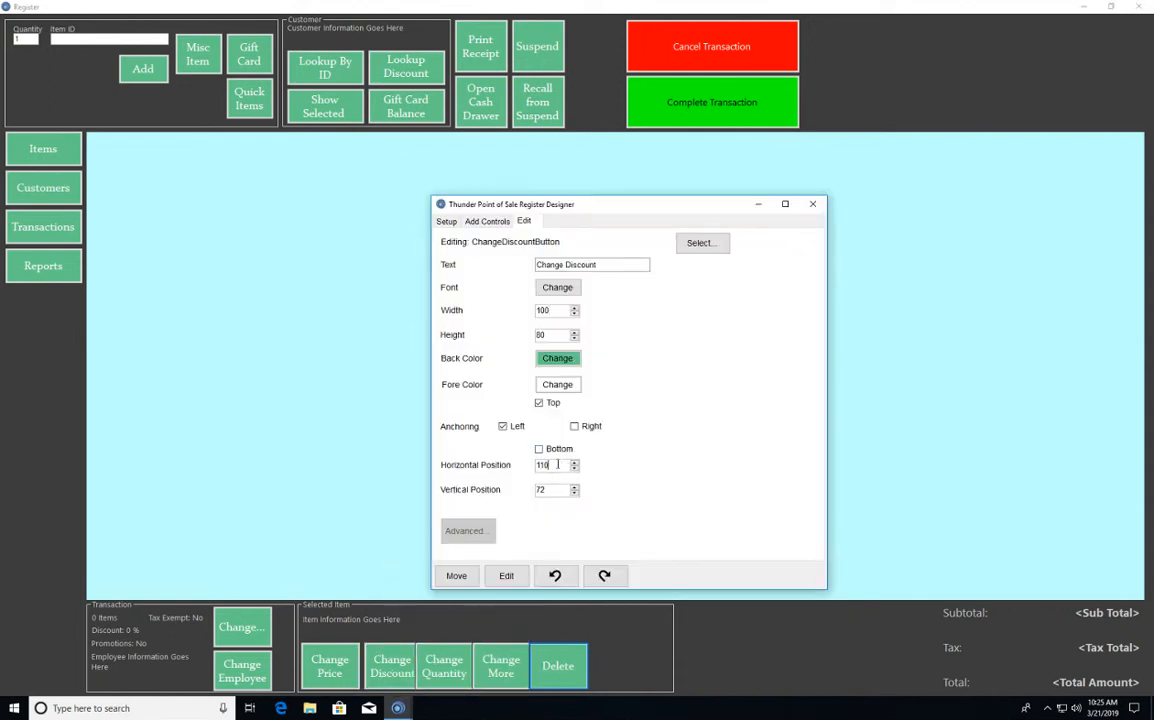
- Set the Change Quantity button's horizontal position to 215
right_click(453, 675)
click(500, 568)
double_click(565, 464)
text(220)
key(BackSpace)
key(BackSpace)
text(15)
- Set the Change More button's horizontal position to 320
right_click(509, 668)
click(550, 569)
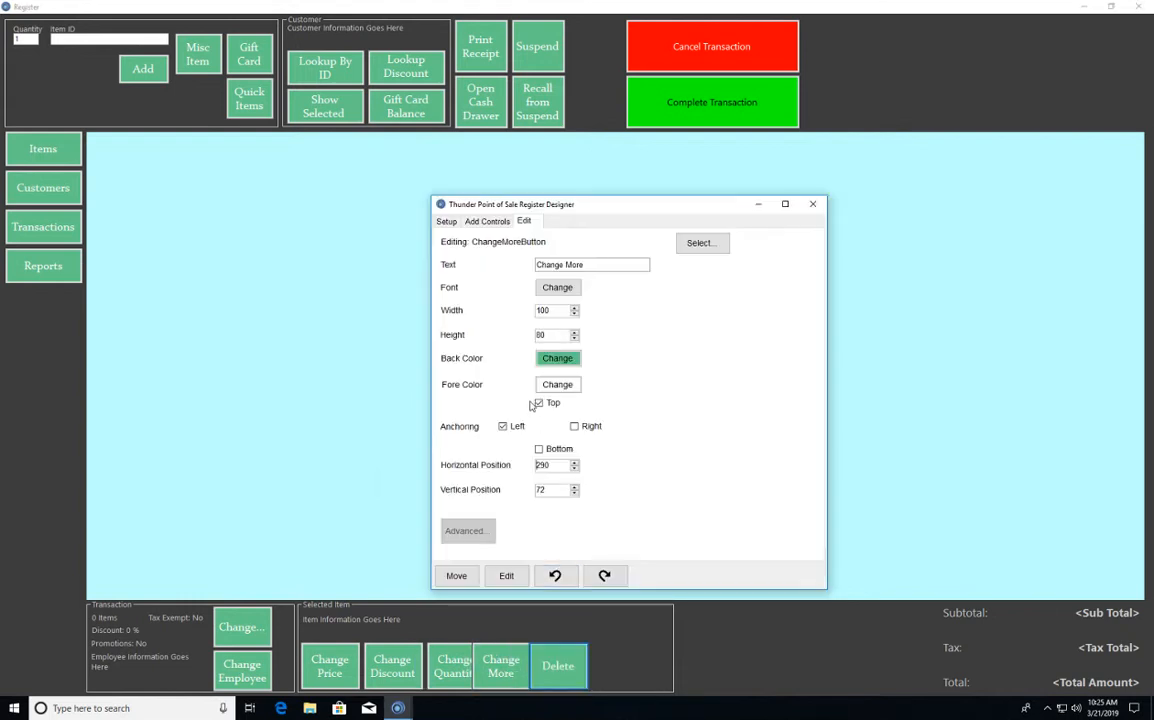
double_click(567, 467)
text(320)
- Set the Delete button's horizontal position to 425 so it sits beside the Change More button
right_click(574, 655)
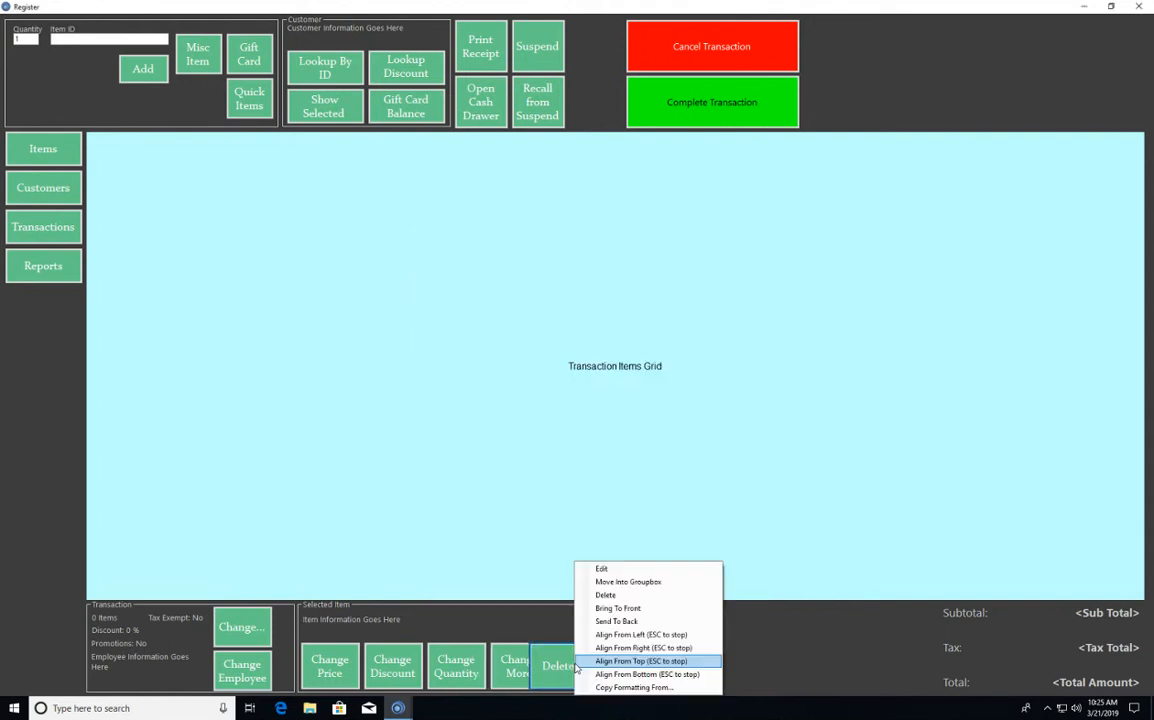
click(628, 573)
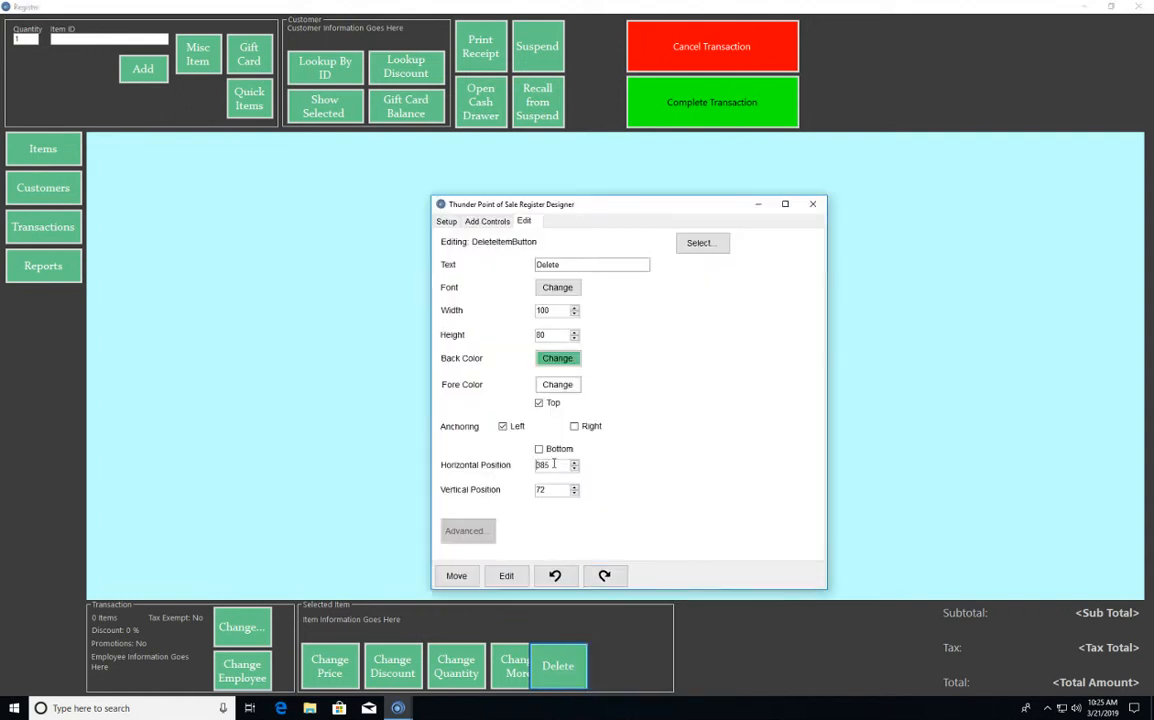
double_click(555, 465)
text(325)
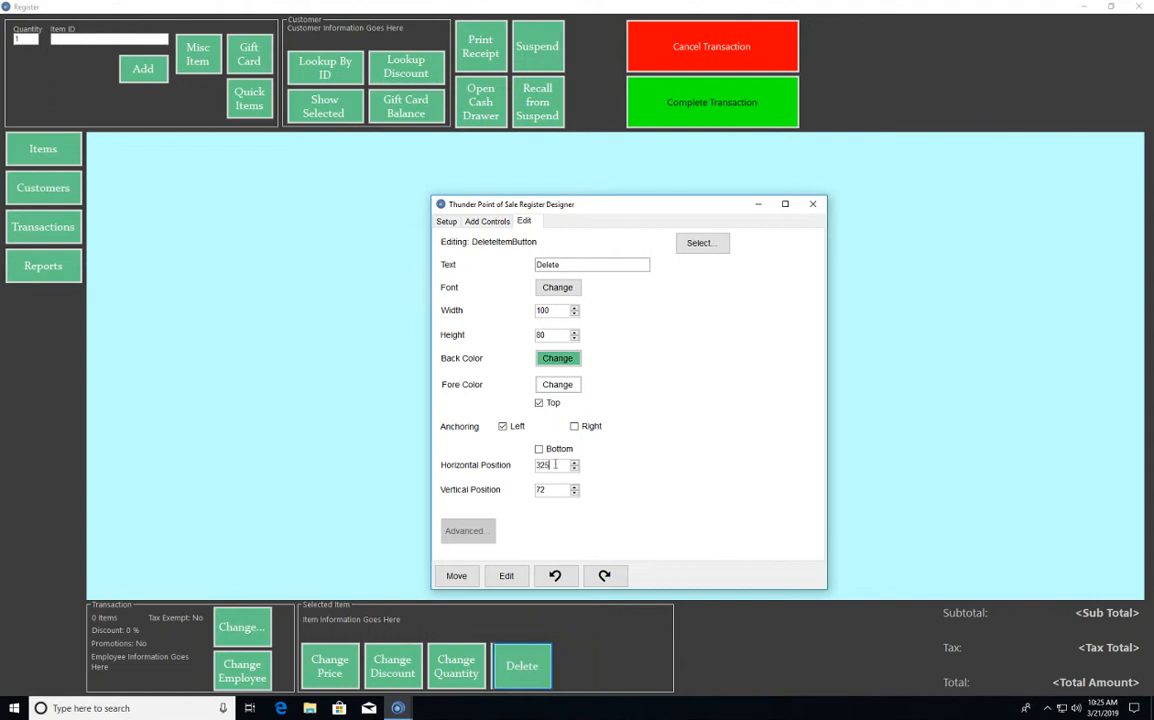
key(Left)
key(Left)
key(BackSpace)
text(4)
click(670, 649)
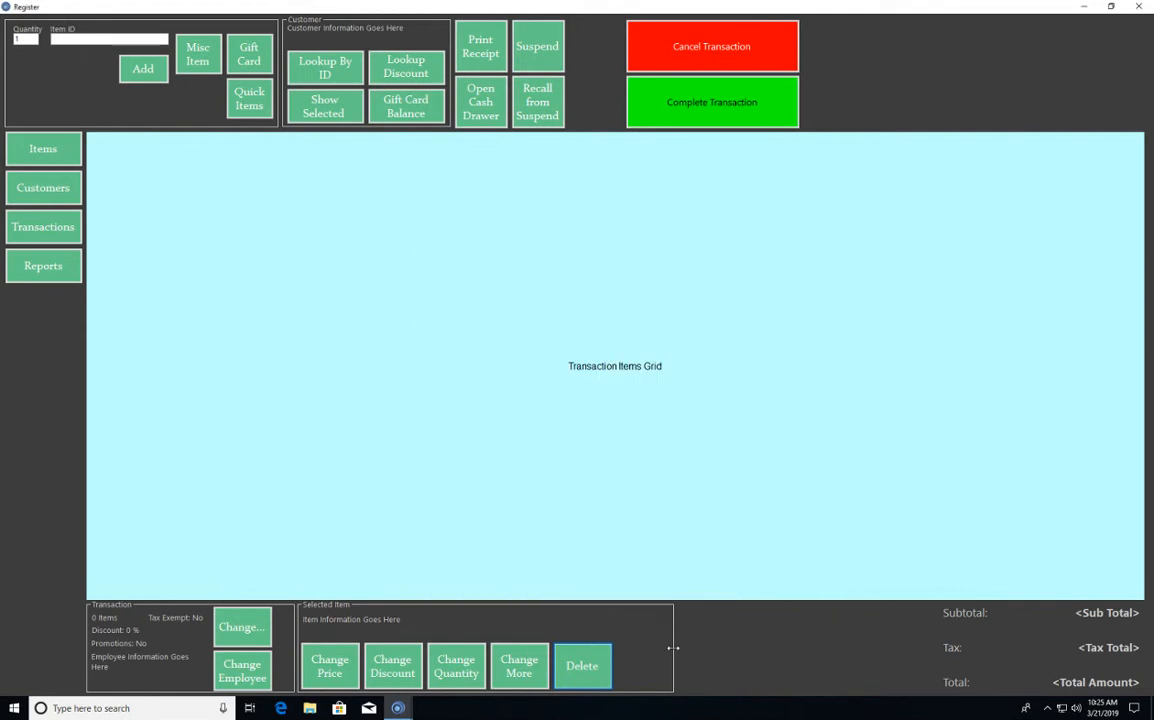
- Narrow the Selected Item group box so its right edge sits just beyond the Delete button
drag(674, 649, 619, 641)
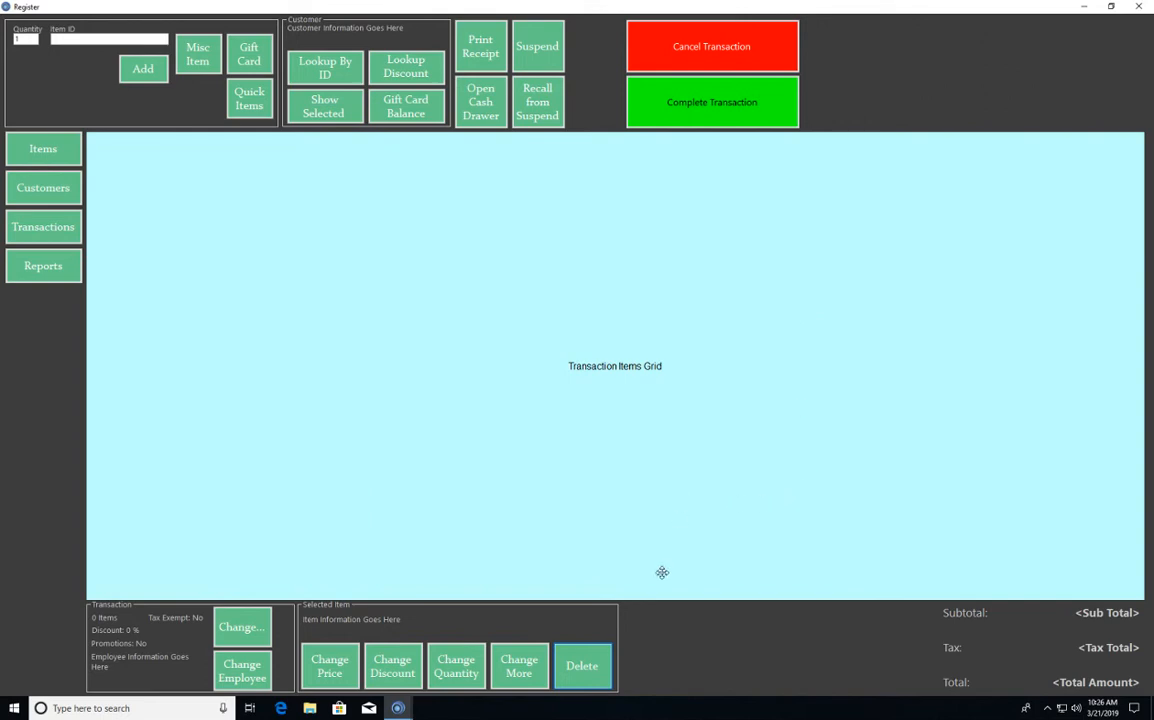
- Rename the template LowerResolutionGreen in the Register Designer and change its online exchange description to "LowResDarkTheme Color Green"
click(408, 710)
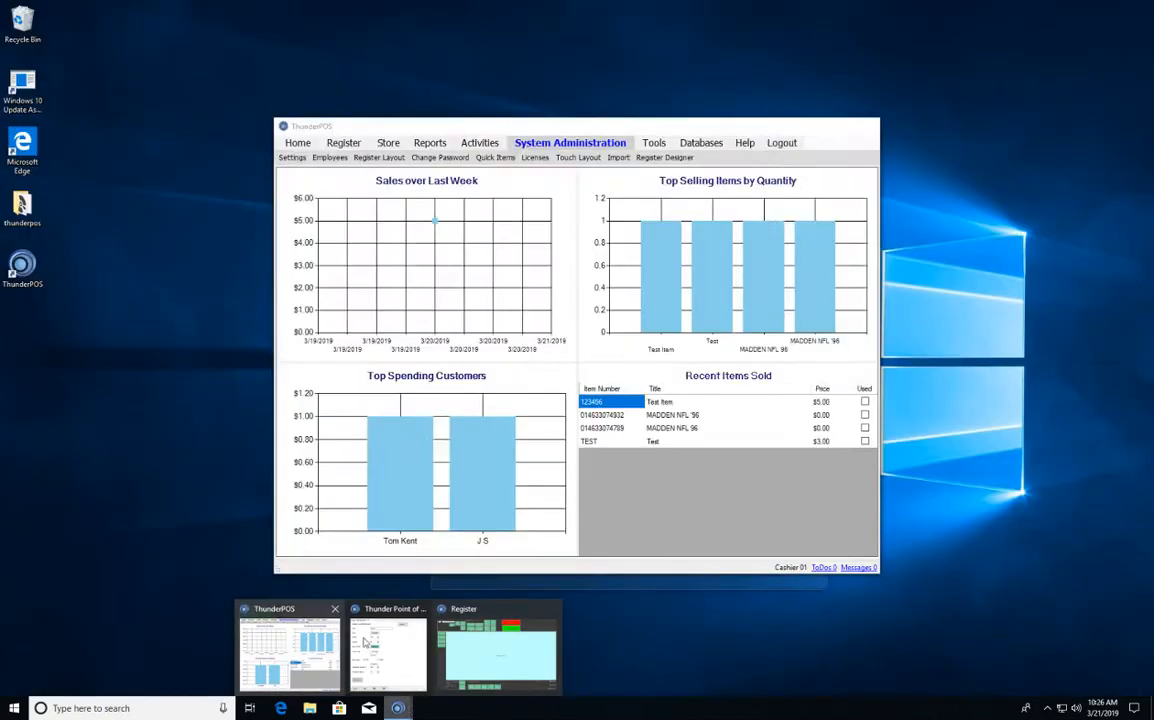
click(386, 663)
click(446, 221)
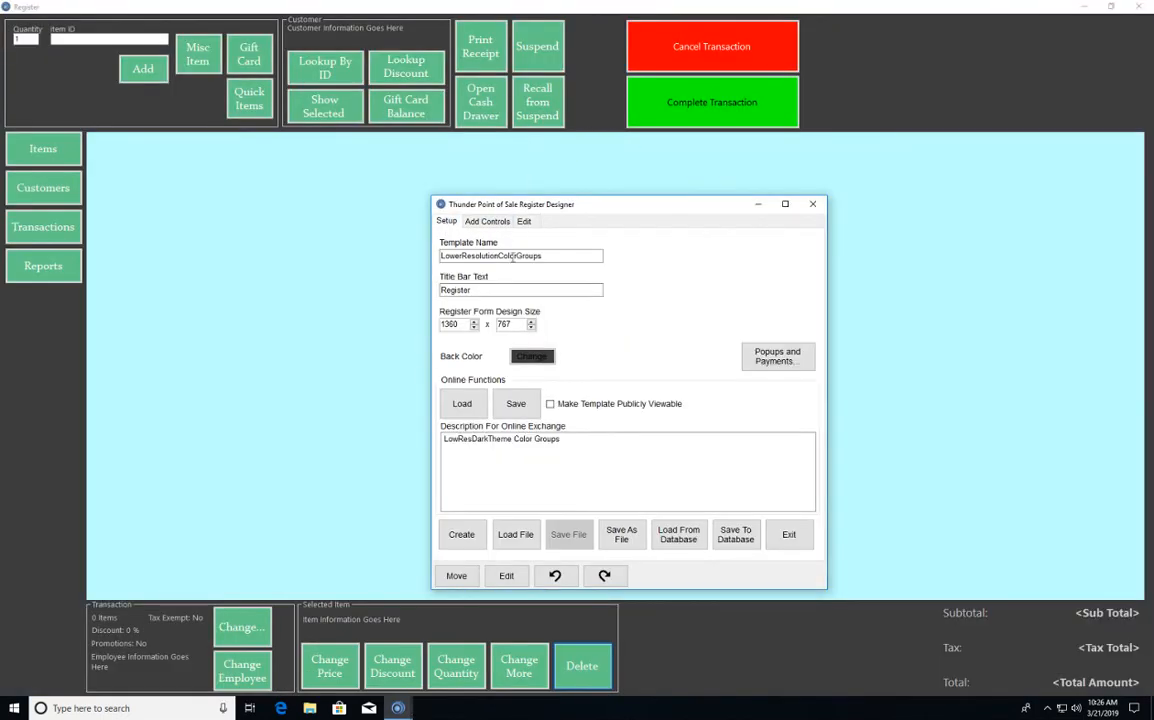
click(568, 256)
key(shift+Left)
key(shift+Left)
key(shift+Left)
key(shift+Left)
key(shift+Left)
key(shift+Left)
key(shift+Left)
key(shift+Left)
key(shift+Left)
key(shift+Left)
key(shift+Left)
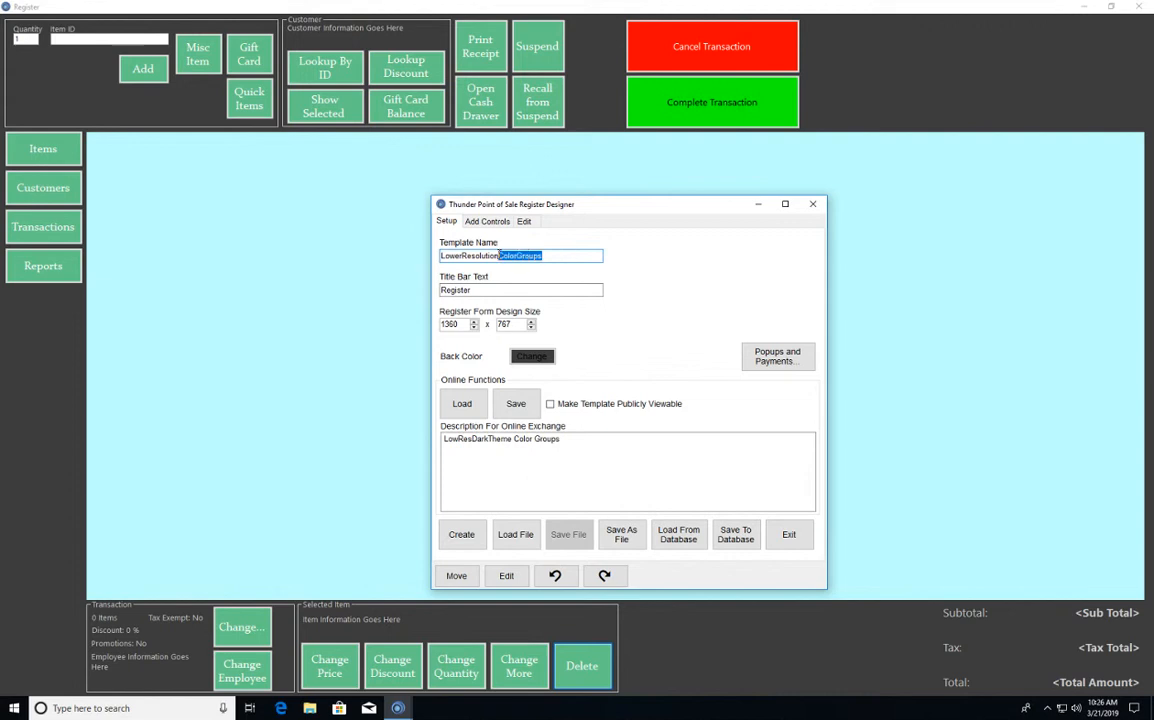
key(BackSpace)
text(Green)
double_click(620, 450)
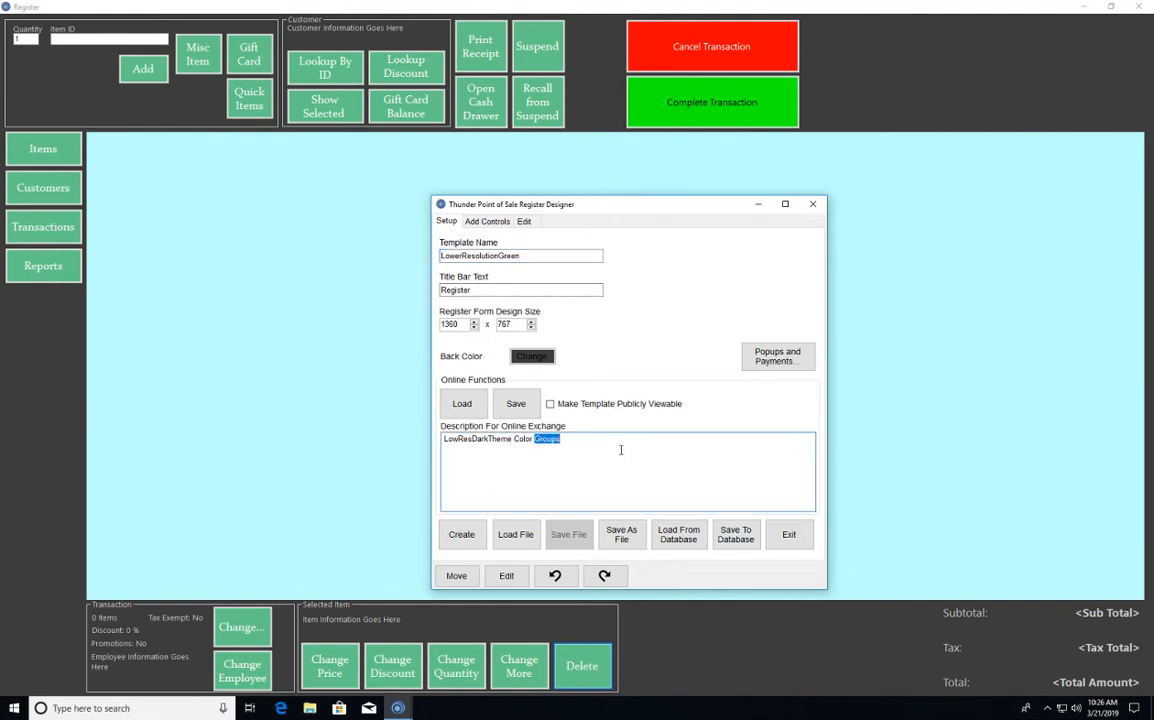
text(Green)
- Make the template publicly viewable and save it to the online exchange
click(590, 404)
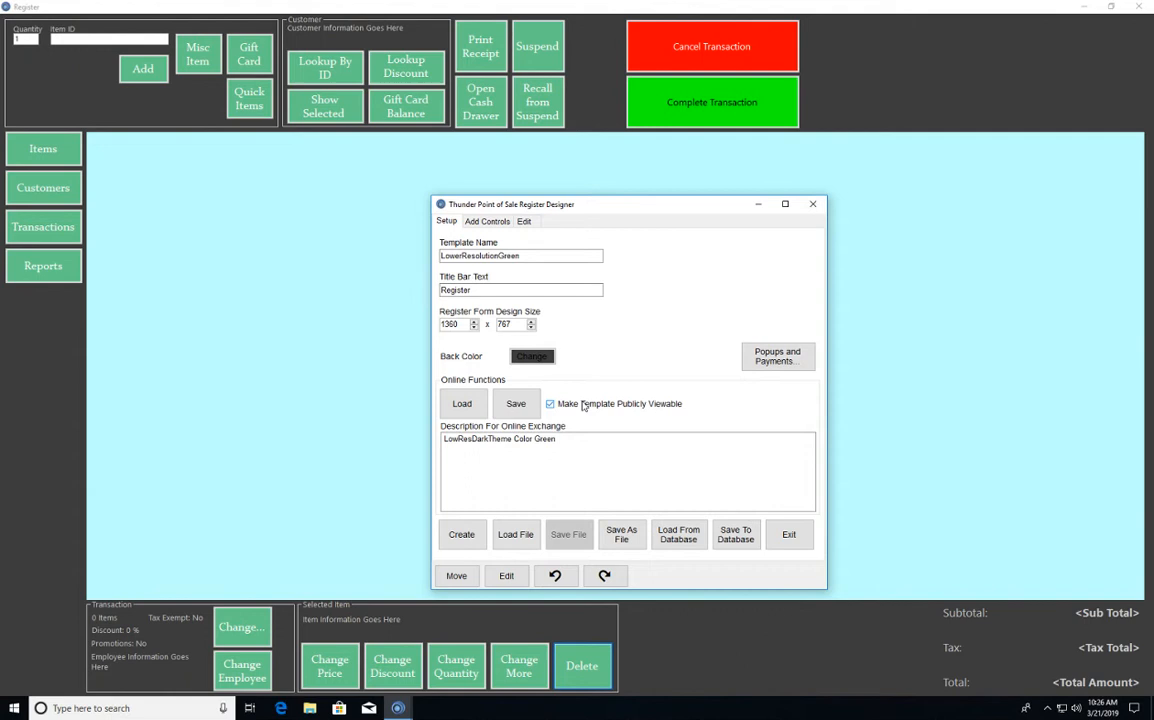
click(515, 404)
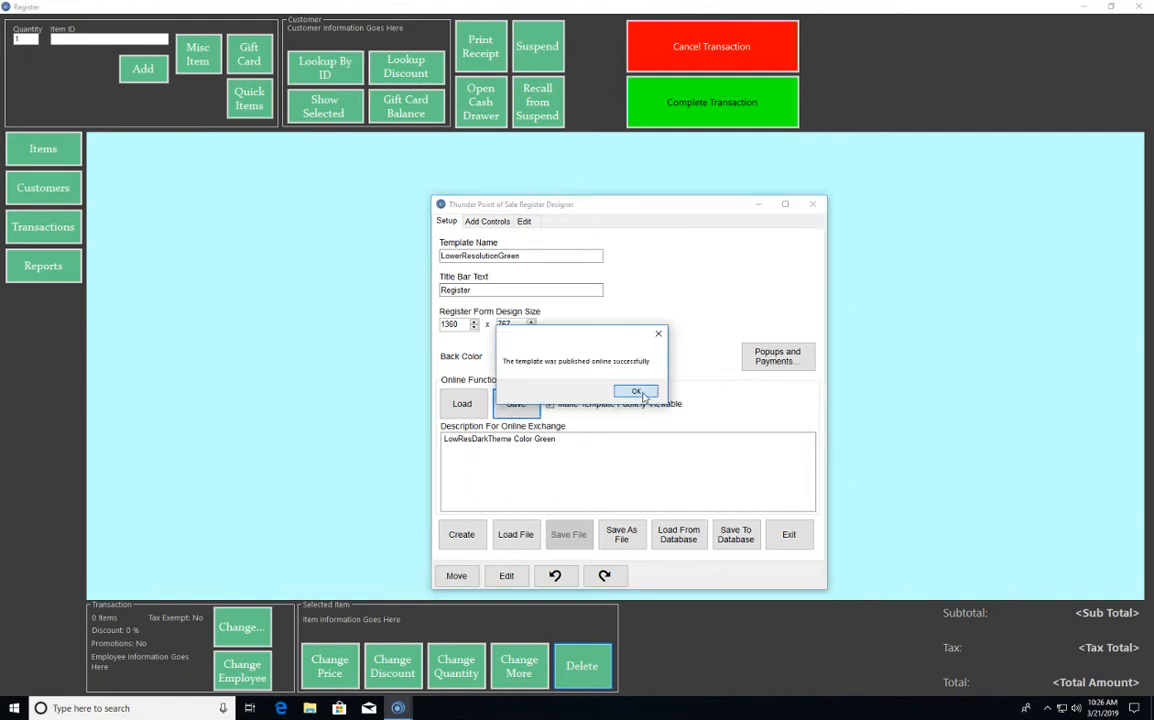
click(635, 393)
- Save the template to the database and set it as the current template for this station
click(757, 541)
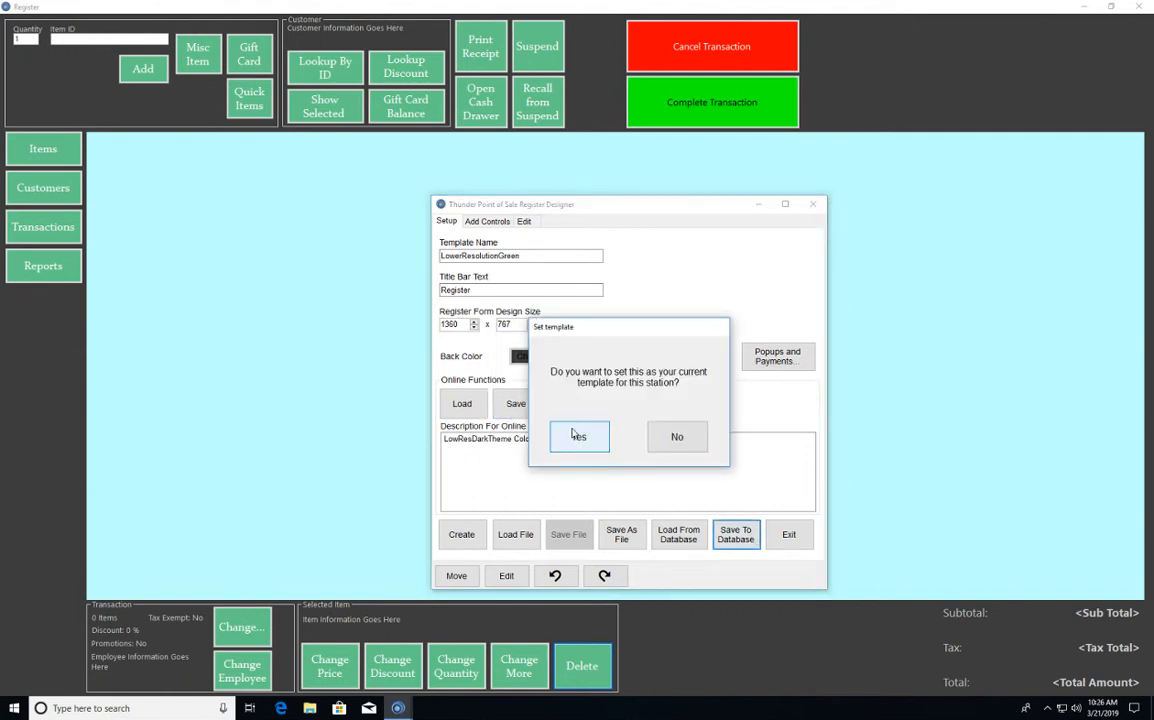
click(552, 443)
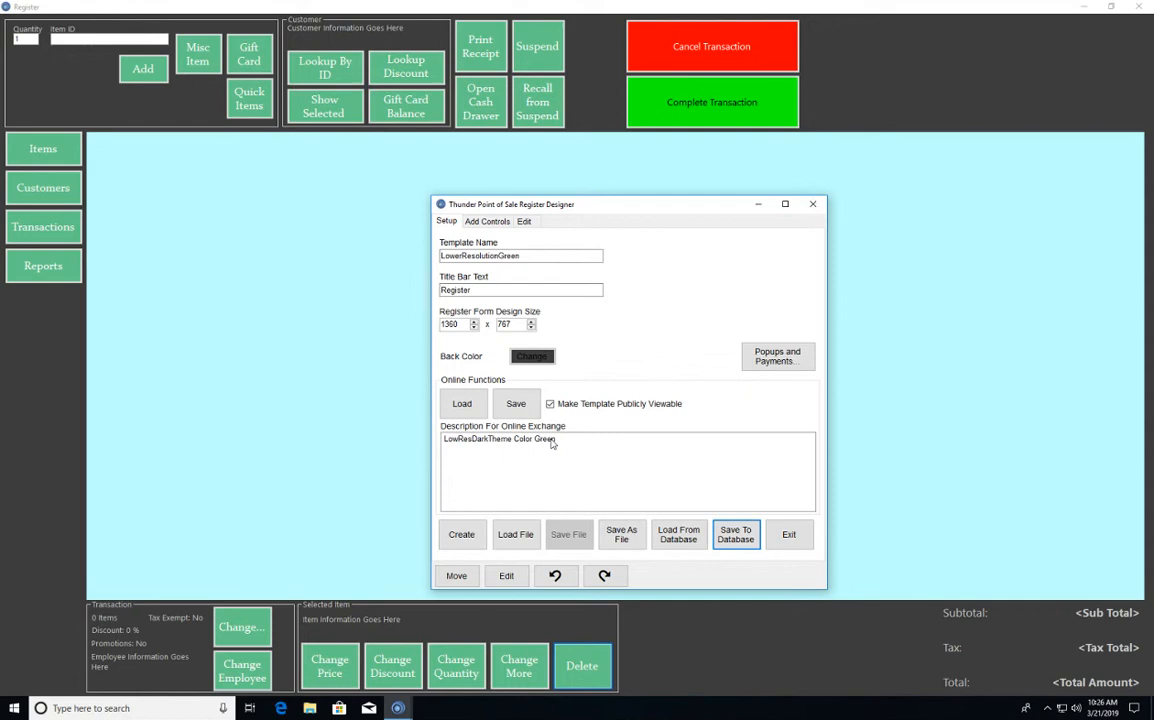
- Exit the Register Designer and show the live register in a maximized window
click(804, 534)
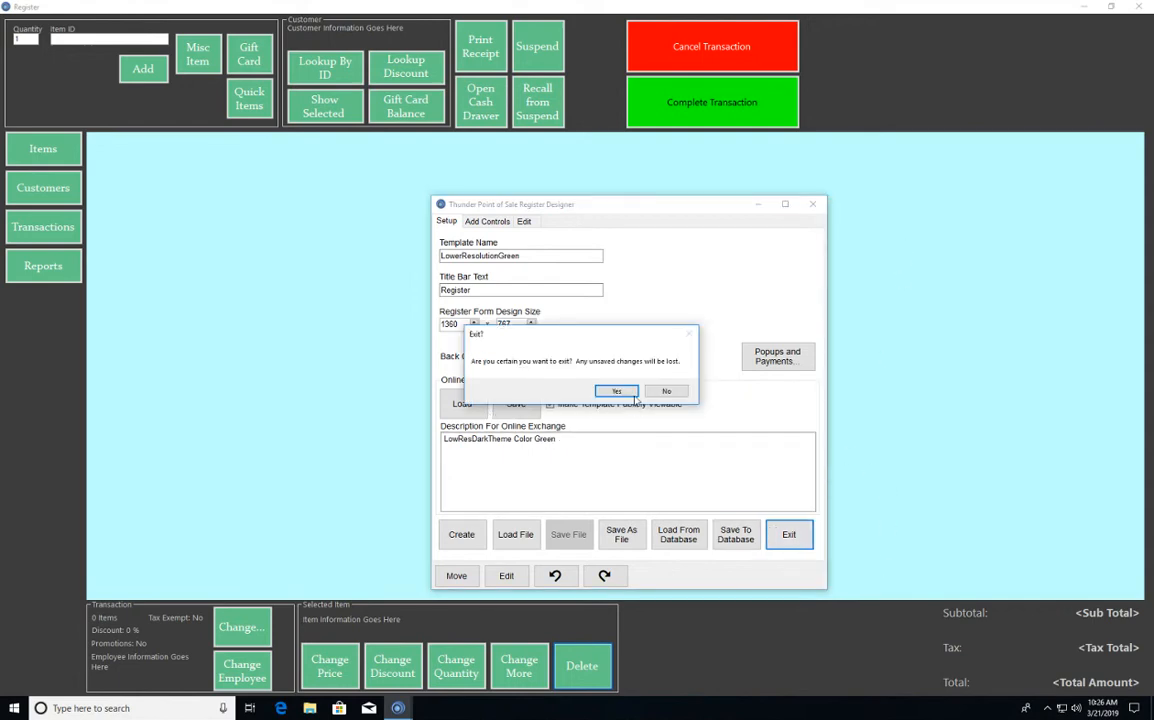
click(621, 392)
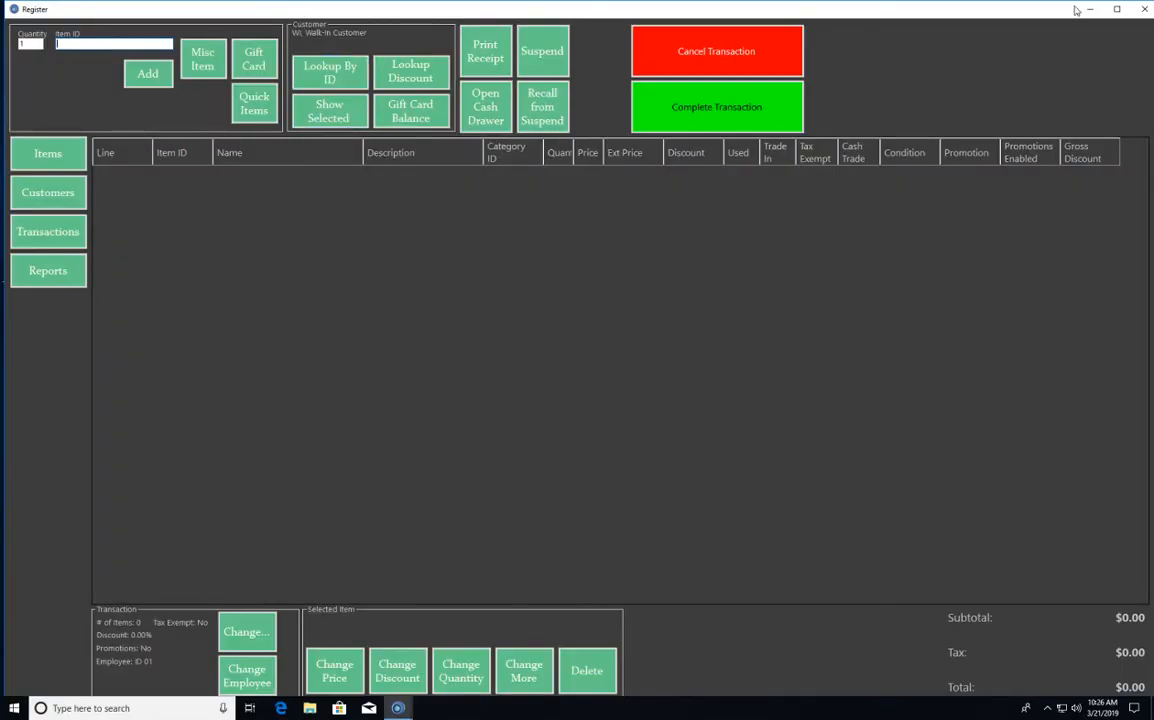
click(1117, 9)
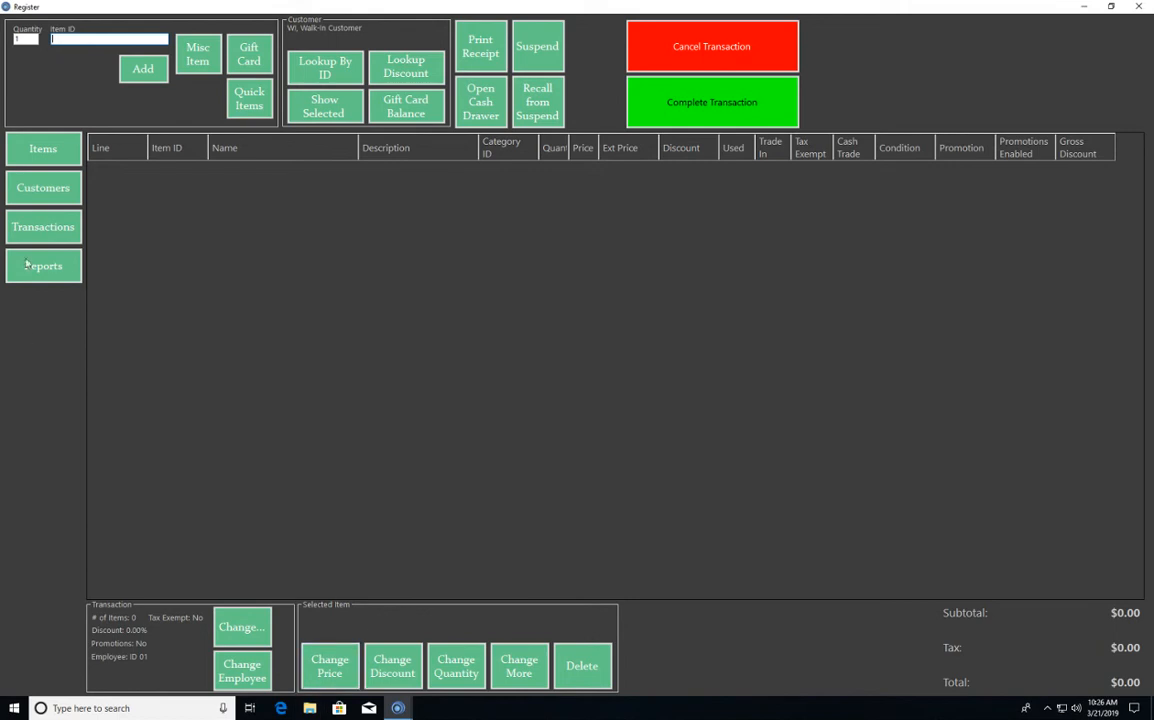